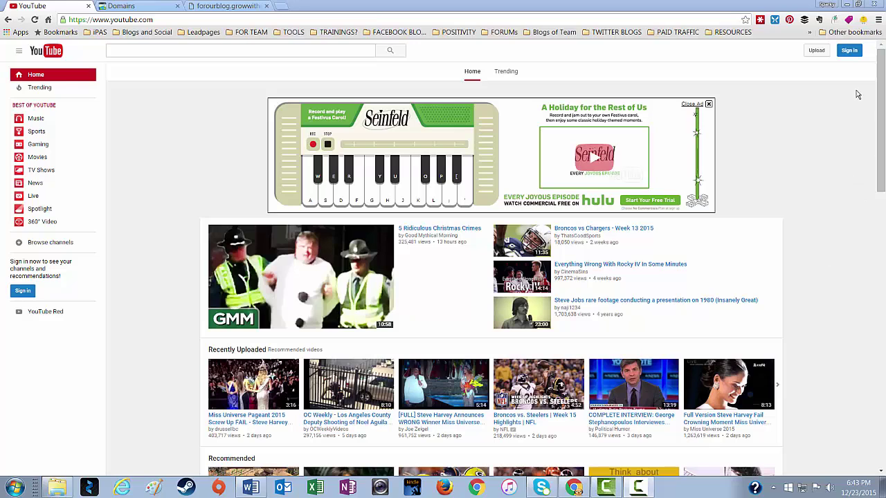
Sign in to YouTube with the For Our Blogs account.
click(849, 50)
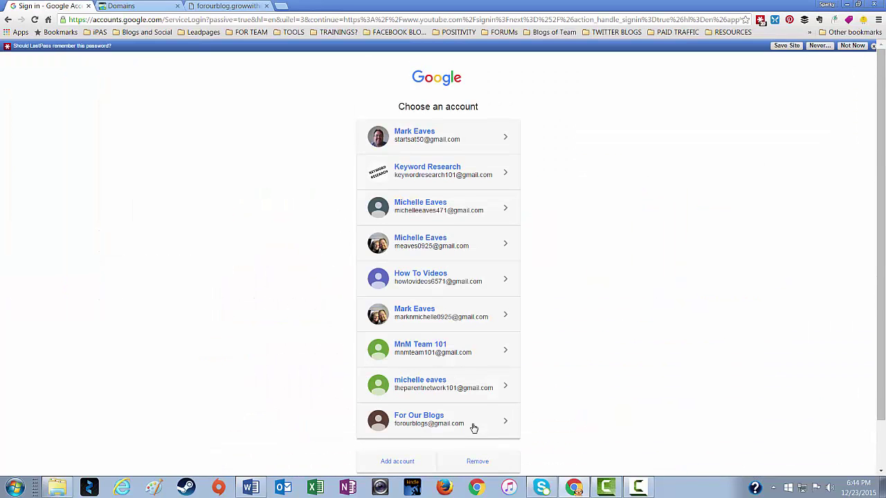
click(447, 419)
click(438, 283)
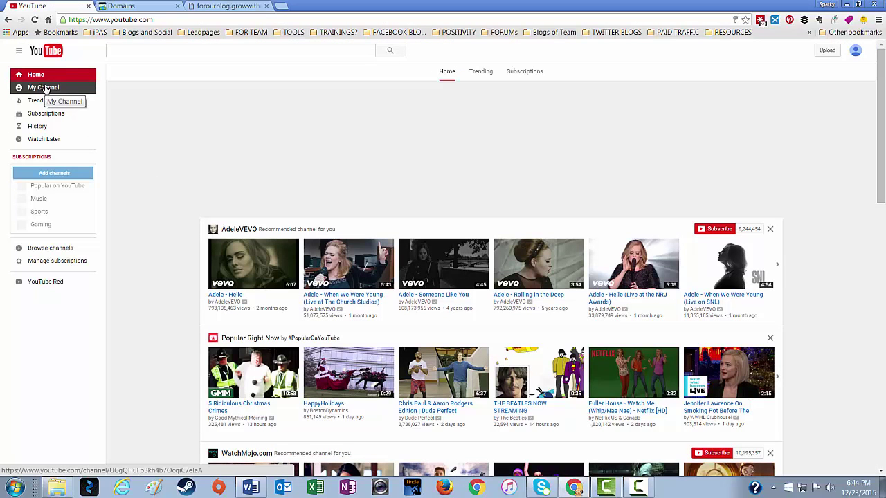
Open the channel's advanced settings in Creator Studio.
click(856, 52)
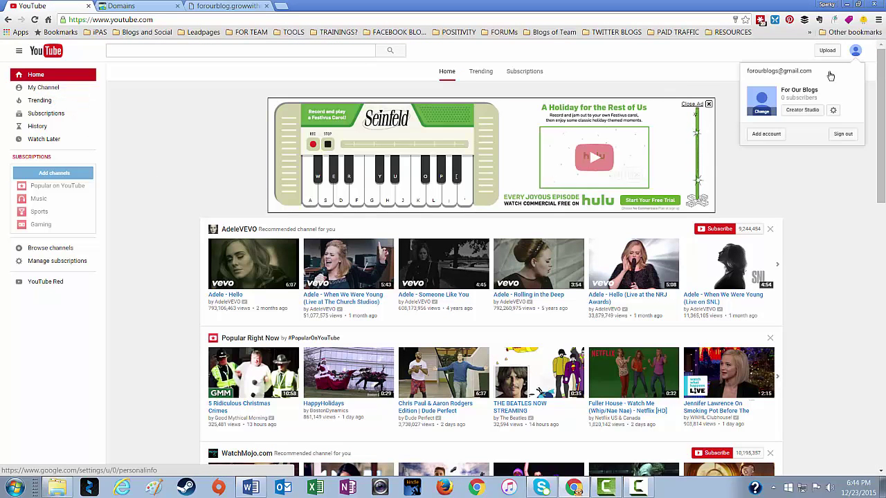
click(806, 112)
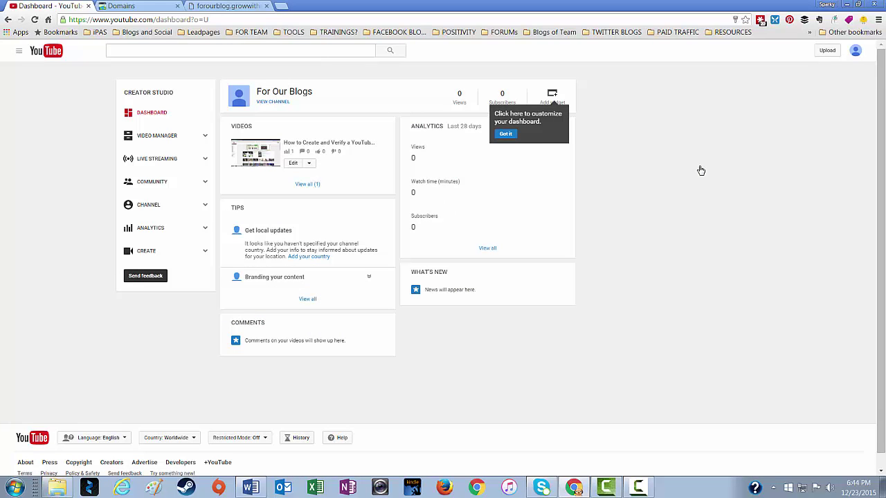
click(143, 210)
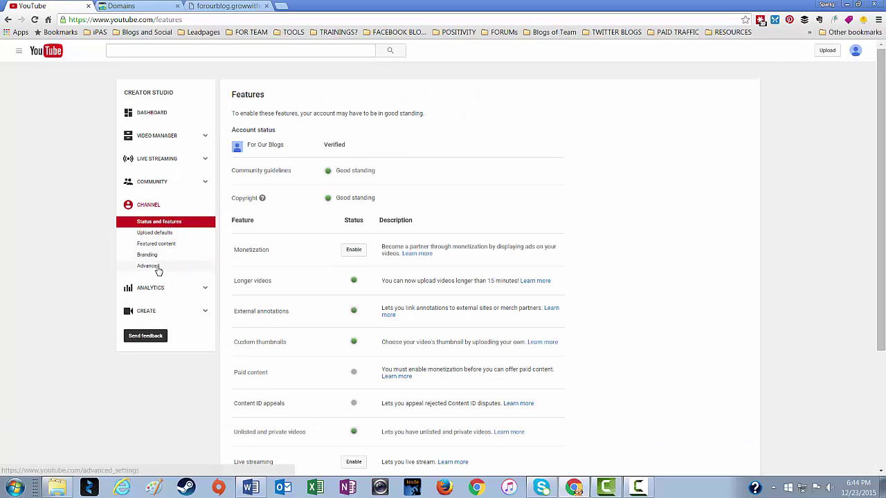
click(156, 267)
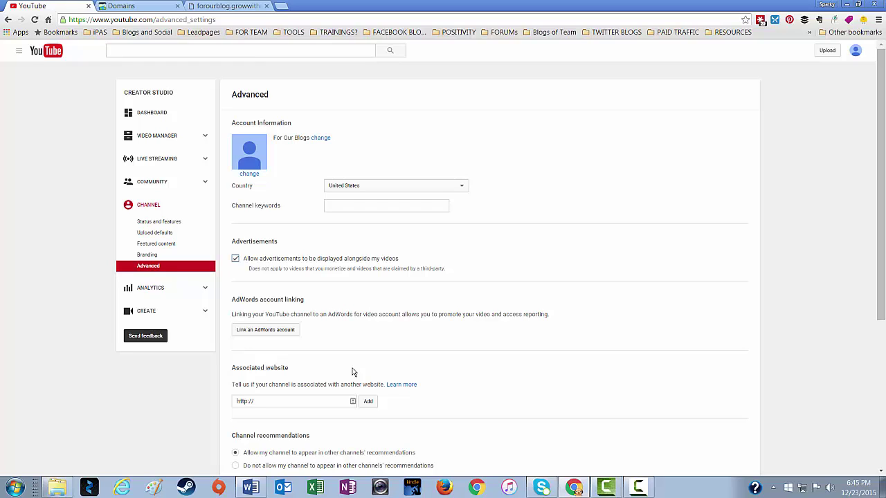
Open the help article on associated websites, expand the instructions for associating a site, and follow them to Google Search Console.
click(402, 386)
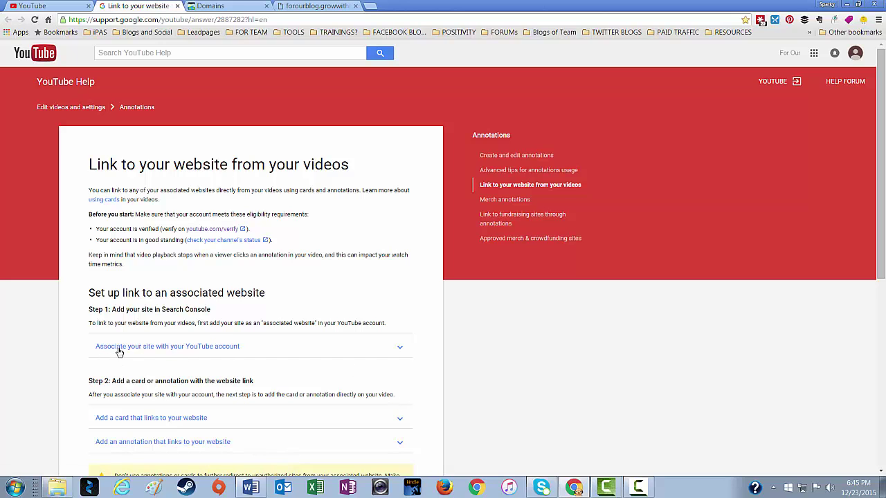
click(177, 353)
click(174, 366)
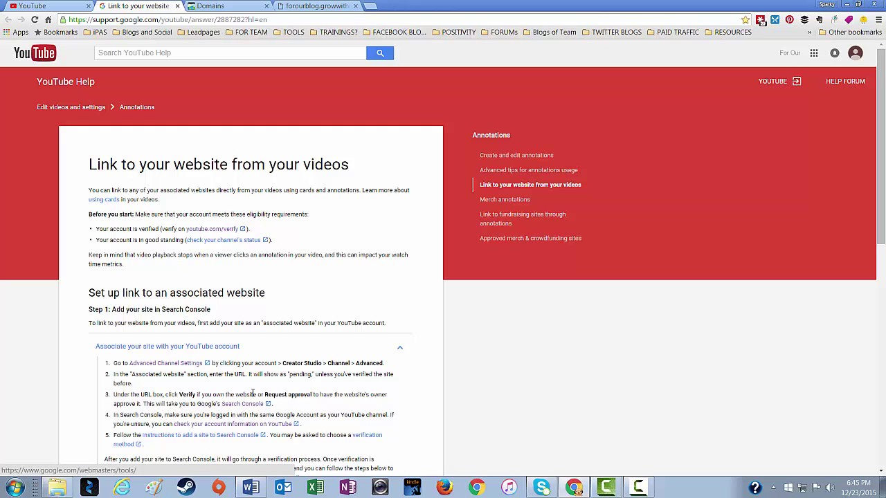
click(241, 405)
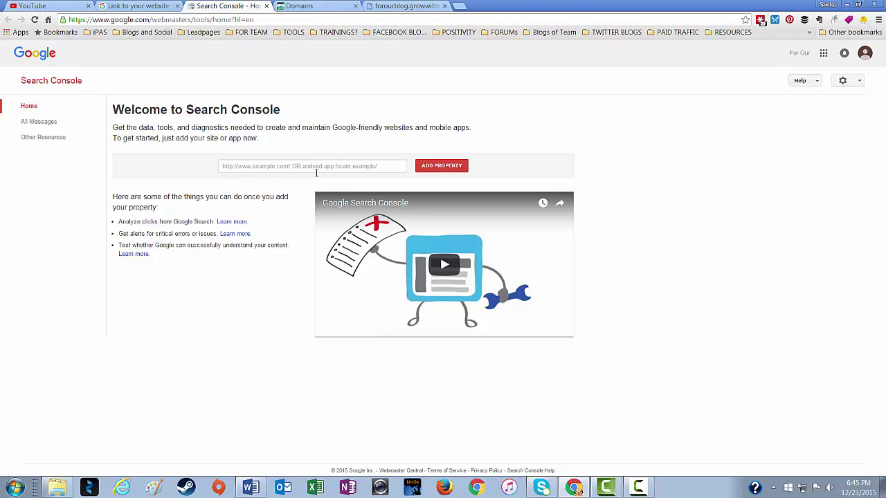
click(369, 7)
click(359, 19)
key(ctrl+c)
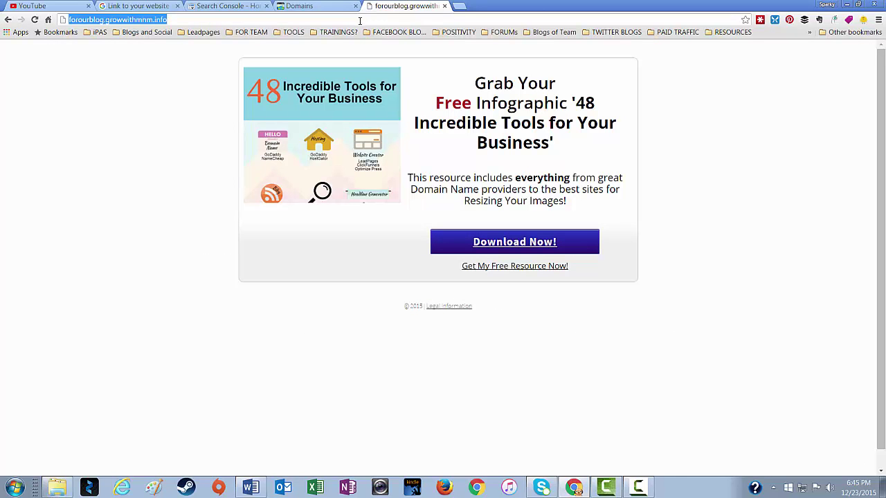
click(128, 6)
click(241, 8)
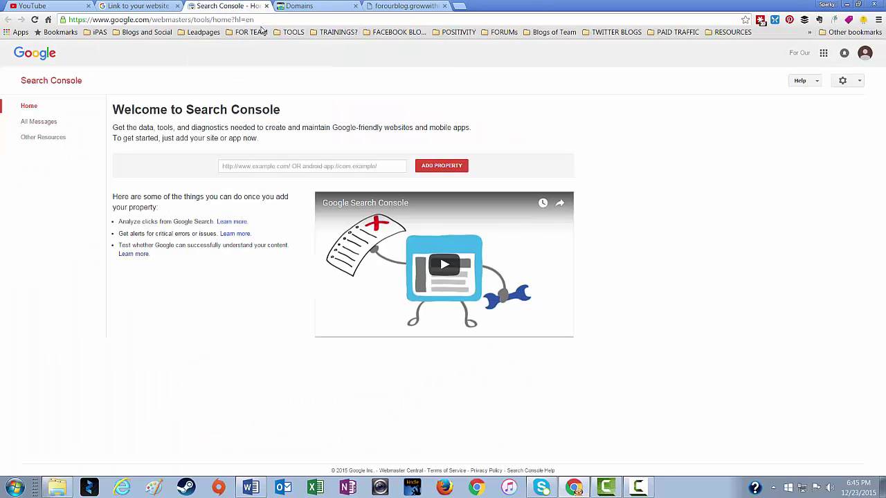
right_click(298, 165)
click(340, 224)
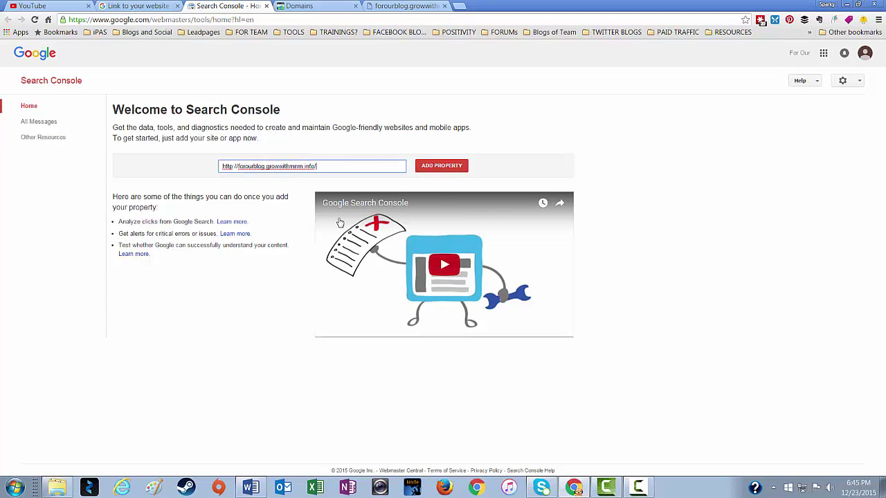
click(430, 166)
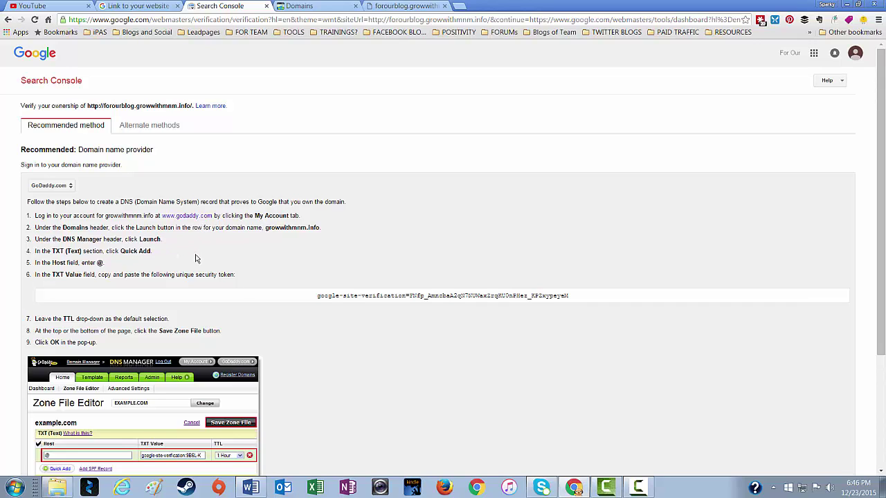
Copy the site verification token and open the DNS zone file of GROWWITHMNM.INFO in GoDaddy.
drag(315, 298, 570, 301)
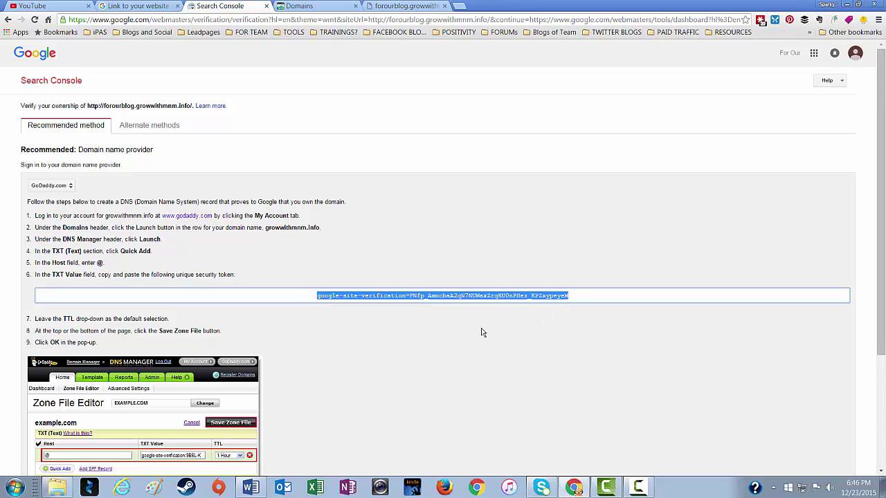
click(293, 10)
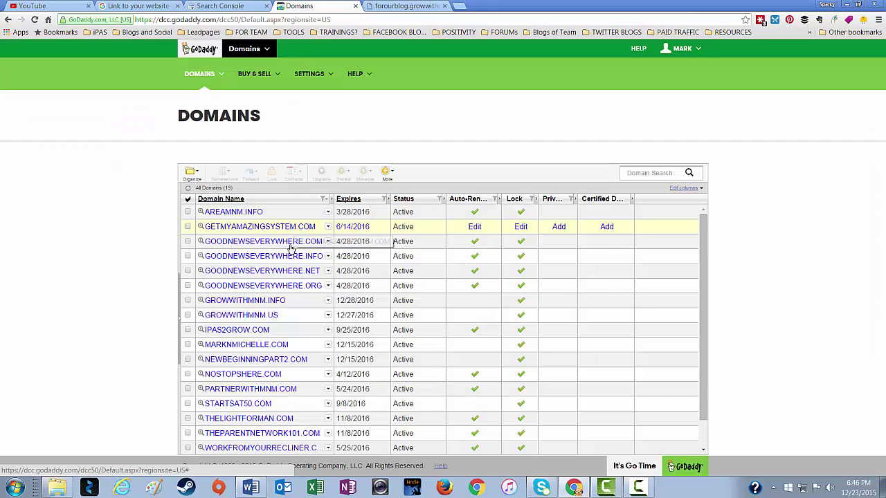
click(263, 305)
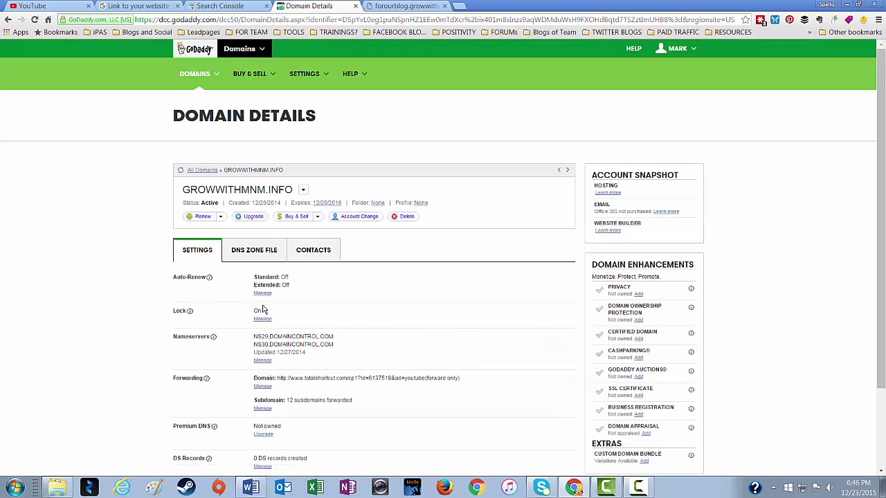
click(260, 254)
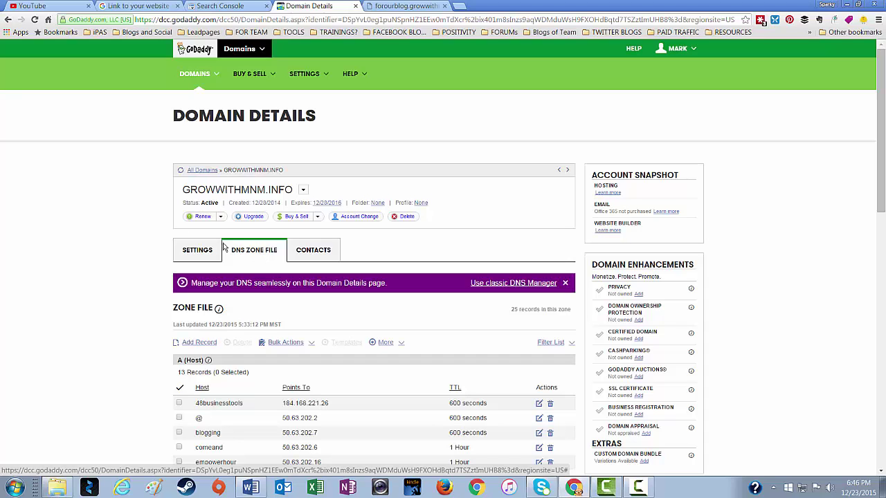
scroll(100, 260, down, 2)
scroll(100, 260, down, 1)
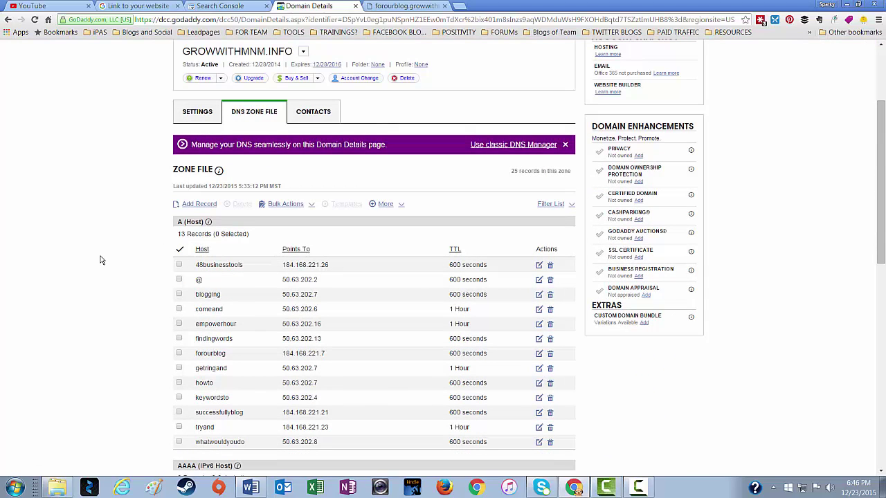
Start a new TXT (Text) zone record for GROWWITHMNM.INFO with the host forourblog.
click(188, 207)
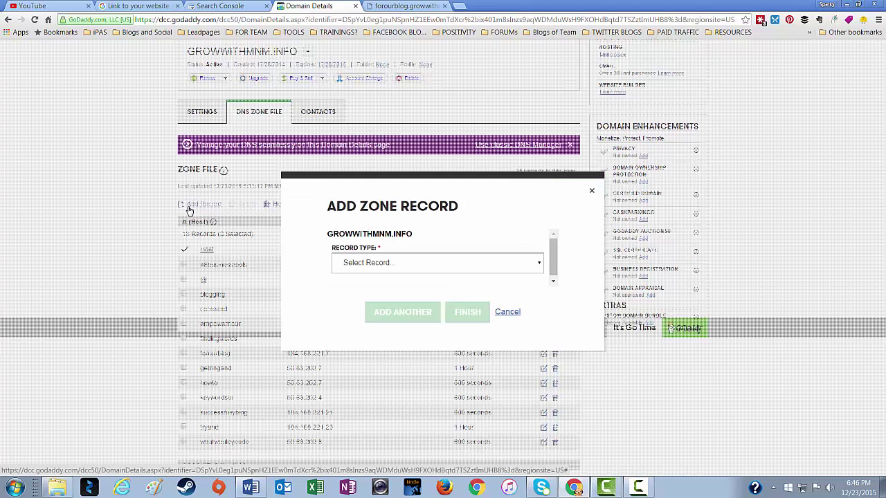
click(435, 262)
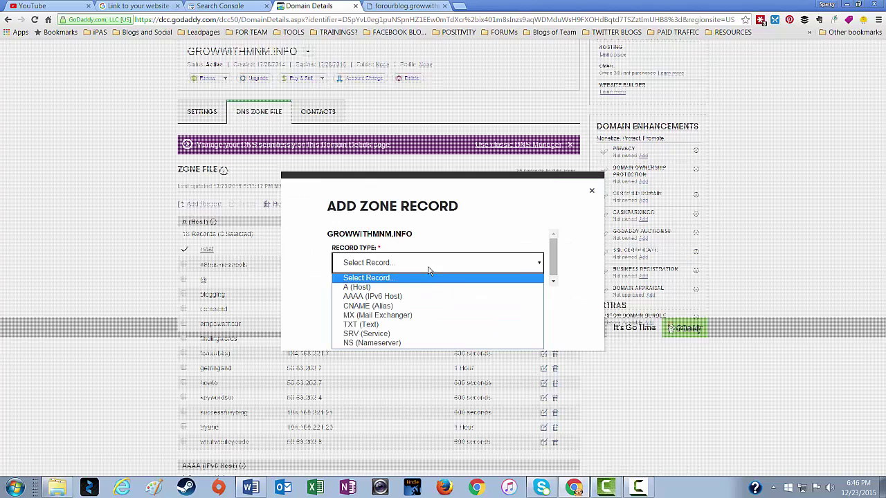
click(378, 325)
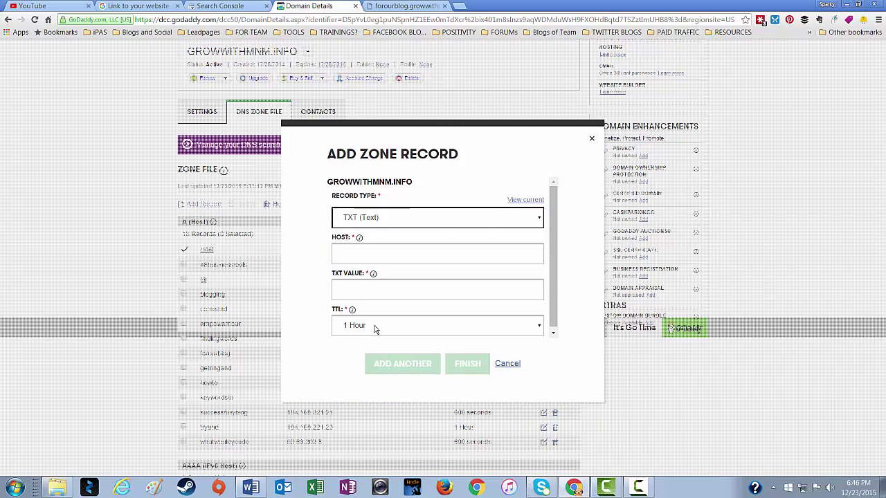
click(387, 258)
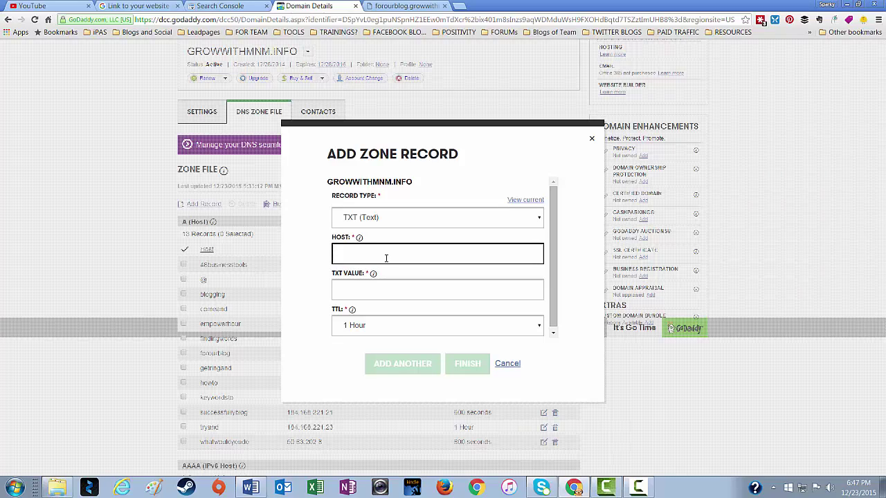
text(@)
key(BackSpace)
text(forourblog)
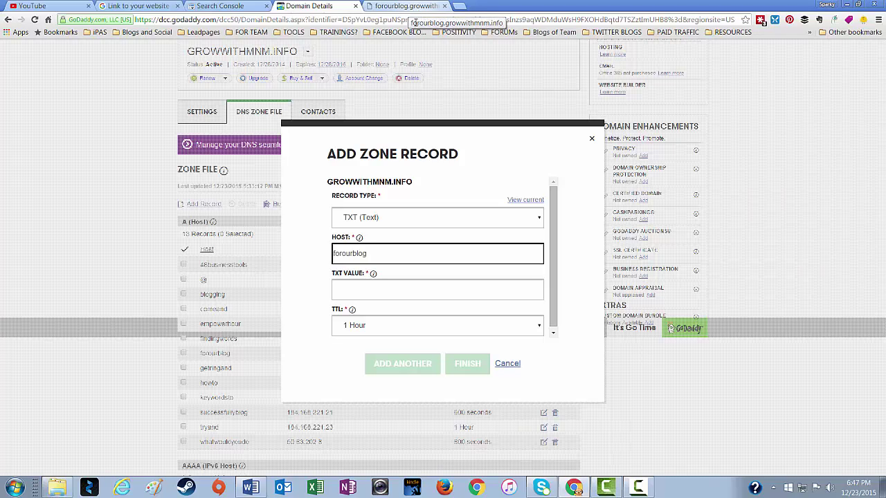
Enter the Google site verification token as the record's TXT value, finish the record, and save the zone file changes.
click(374, 290)
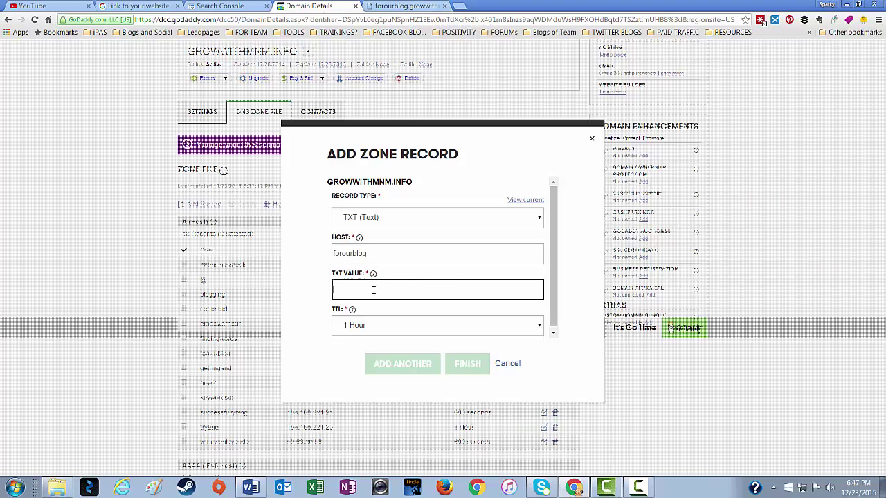
text(google-site-verification=FNfp_AmncbaA2qN7NUWaxZrqKU0nPHez_KPZxypeyeM)
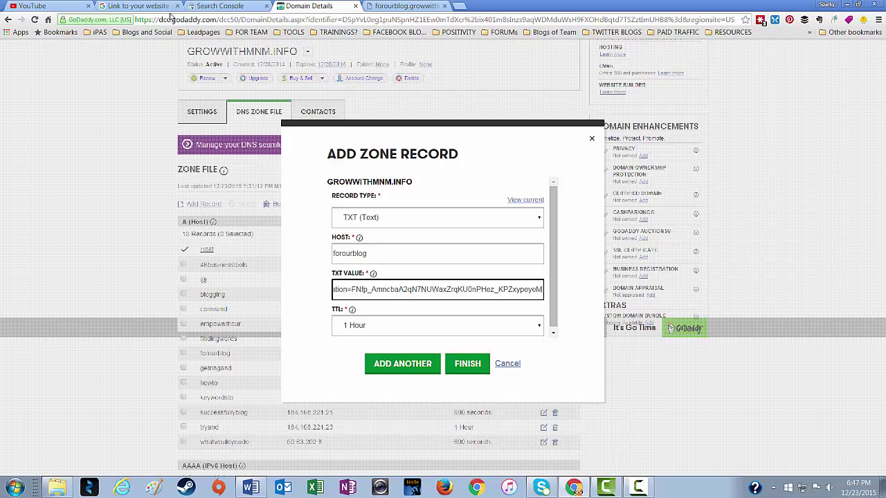
click(216, 5)
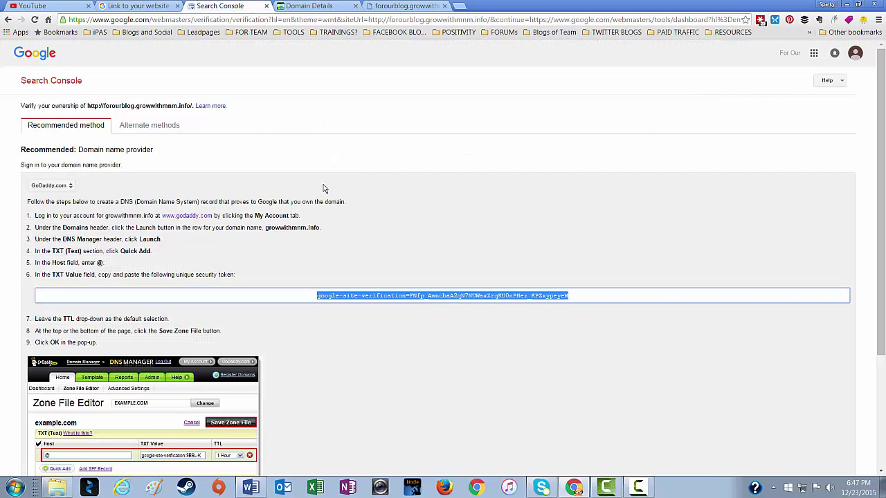
click(301, 7)
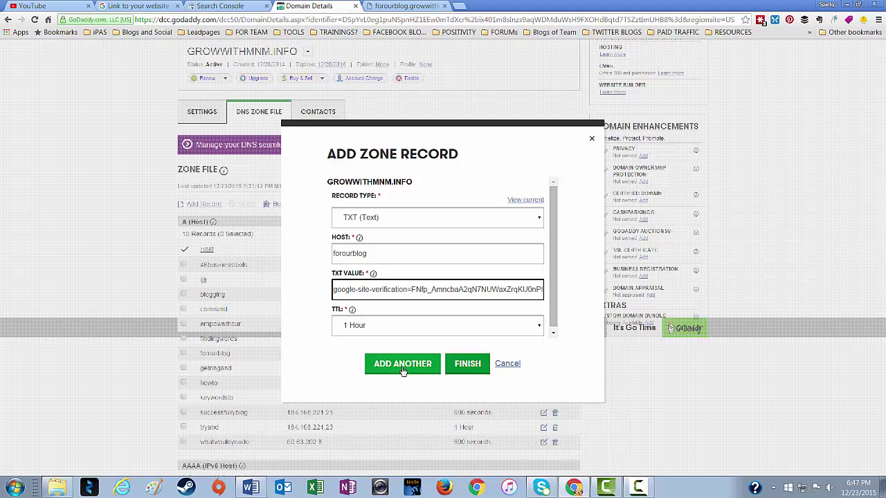
click(468, 365)
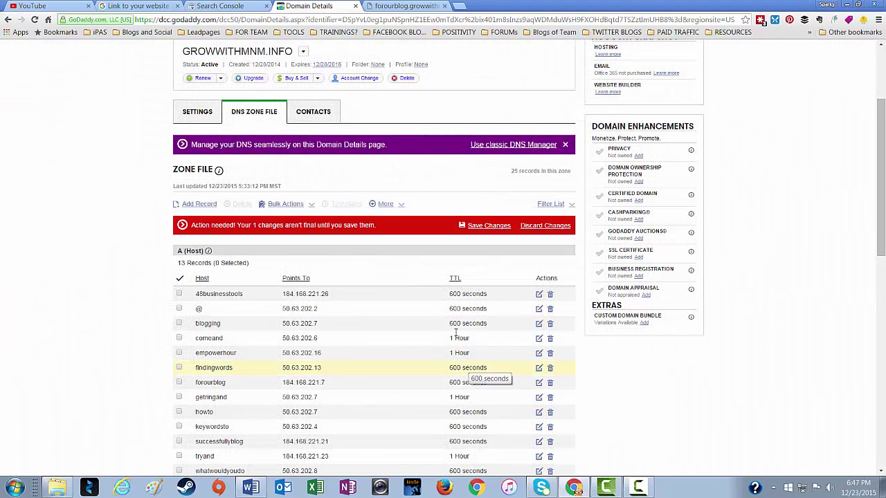
click(486, 227)
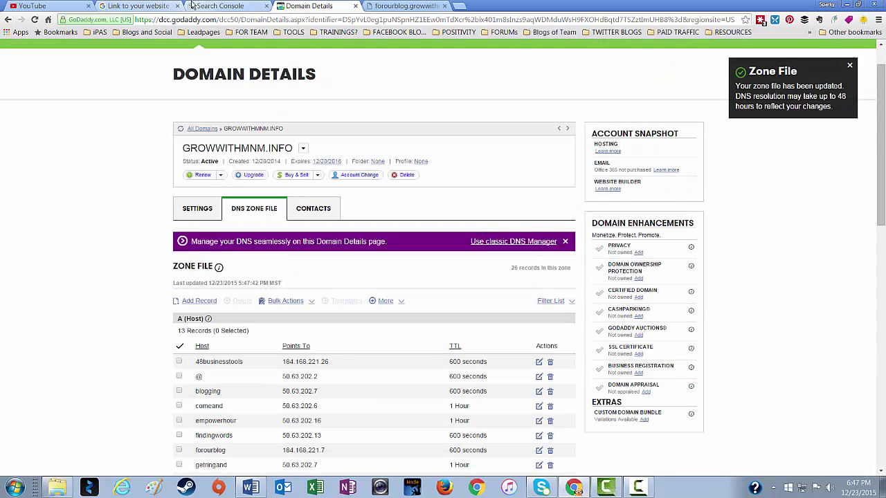
Return to Search Console and verify ownership of forourblog.growwithmnm.info with the domain name provider method.
click(193, 6)
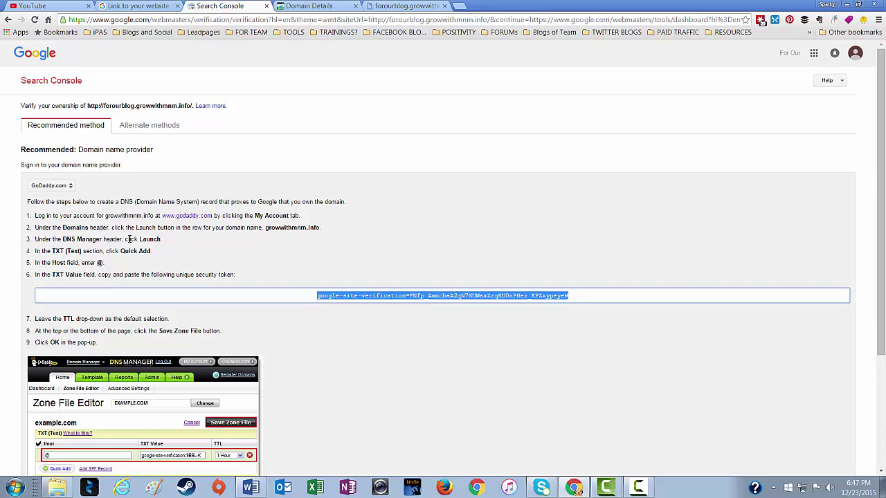
scroll(129, 239, down, 3)
scroll(293, 217, up, 3)
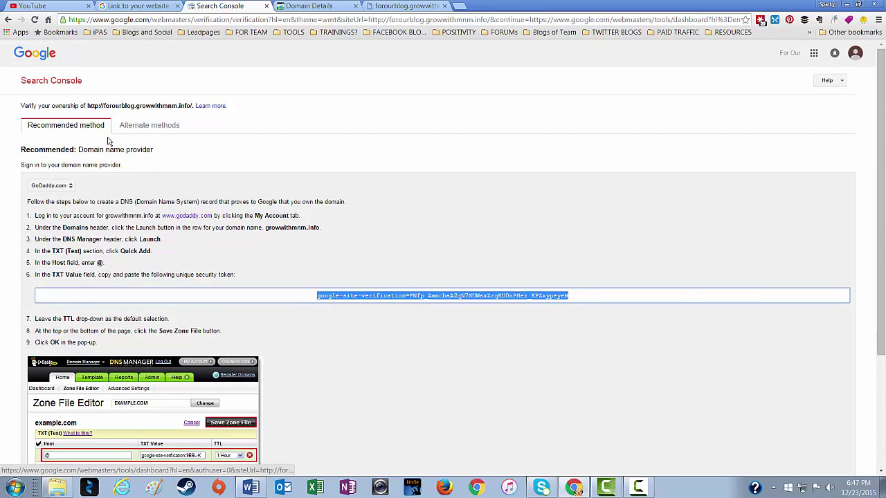
click(371, 342)
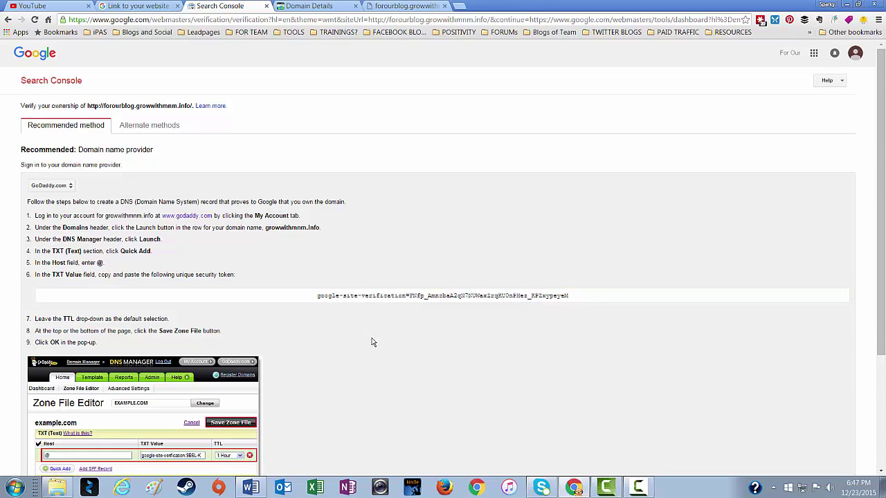
scroll(371, 342, down, 3)
click(36, 441)
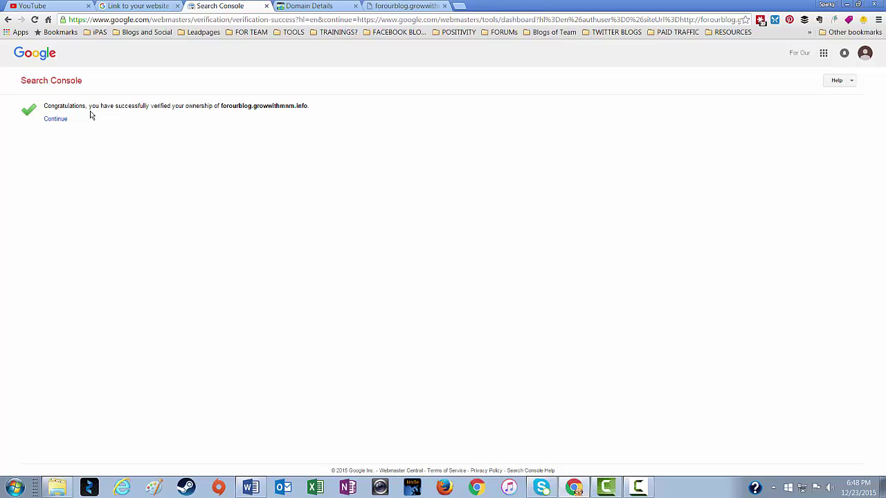
Close the Search Console and help article pages and return to YouTube's advanced channel settings.
click(267, 6)
click(177, 6)
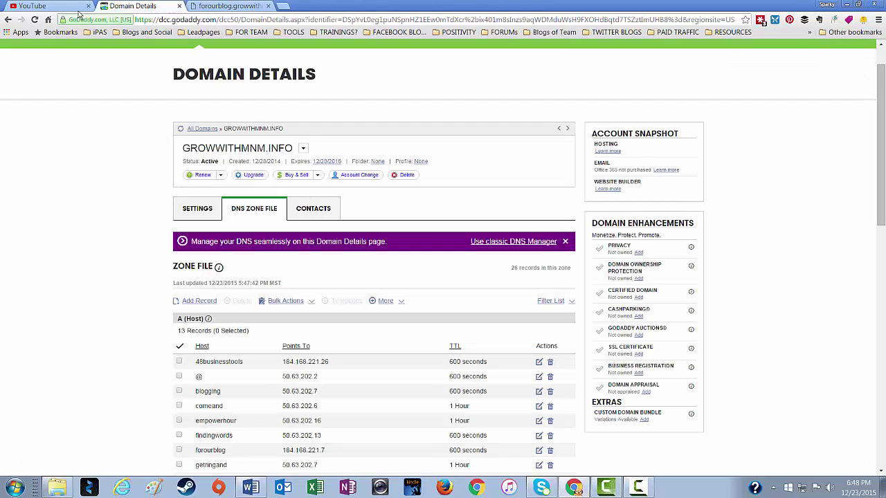
click(60, 9)
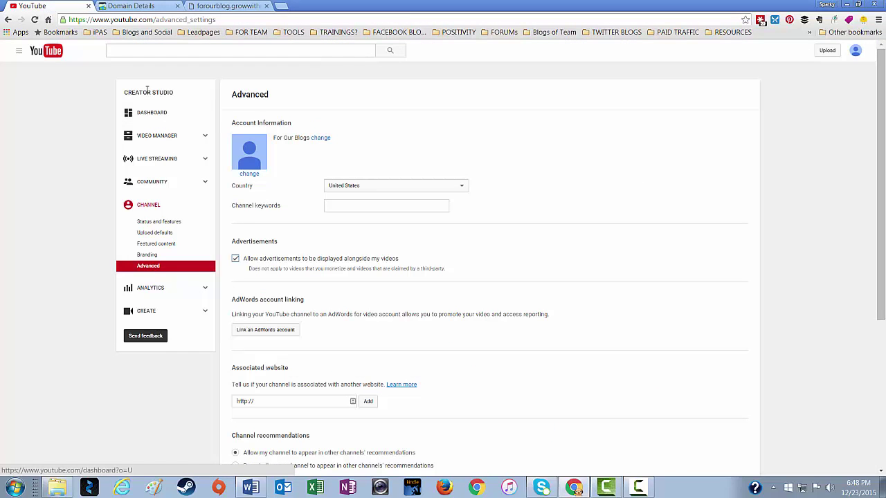
click(19, 50)
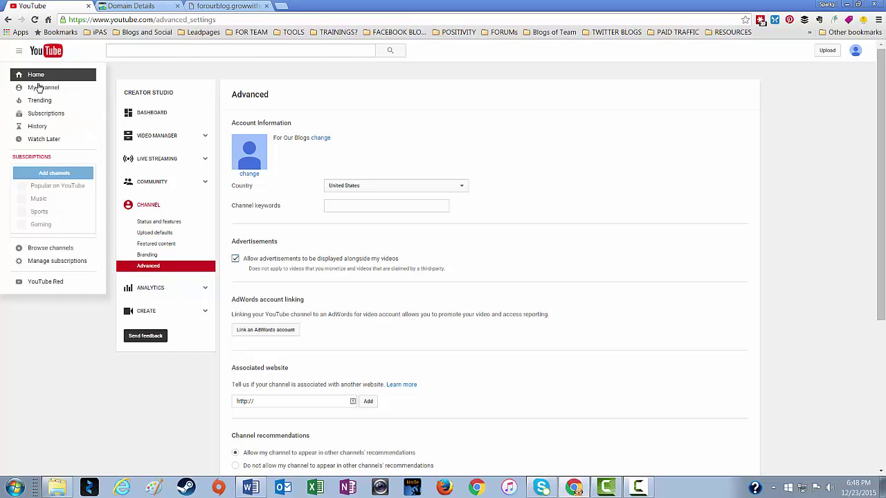
click(40, 88)
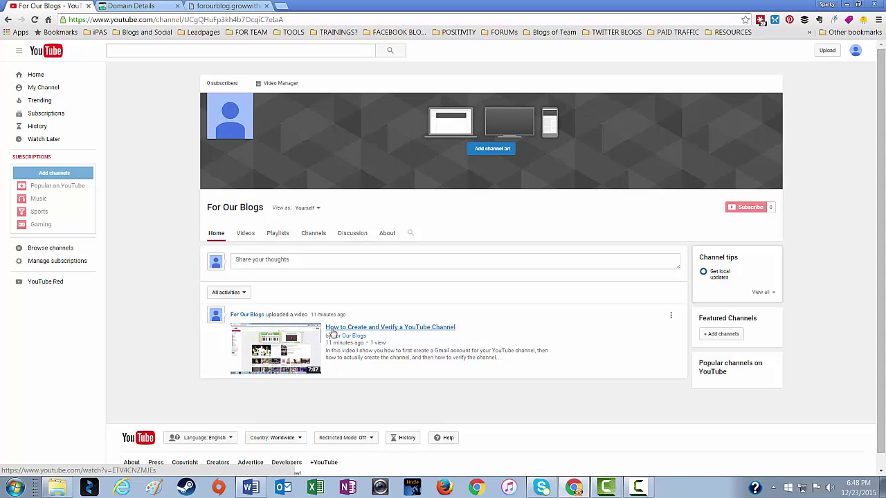
click(289, 84)
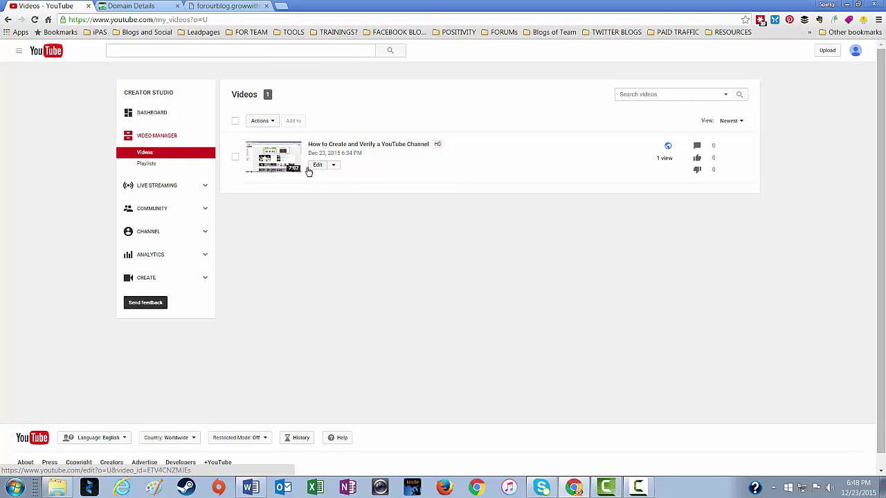
click(336, 166)
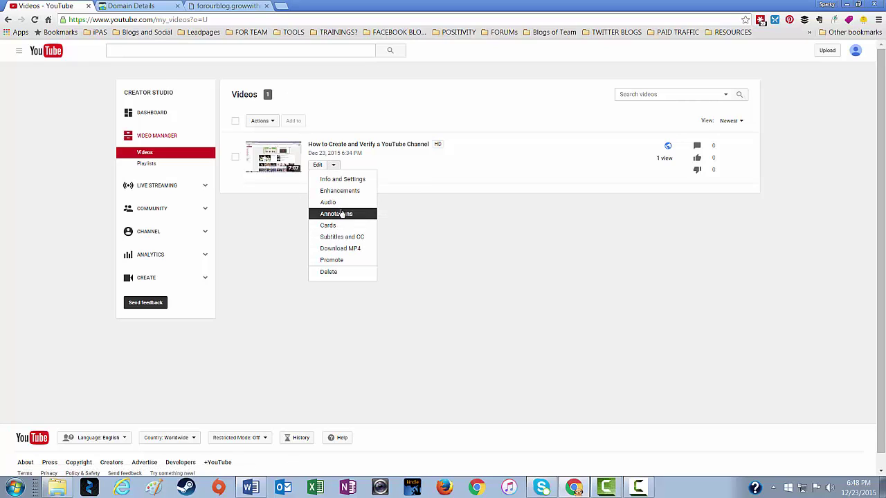
click(342, 216)
click(306, 225)
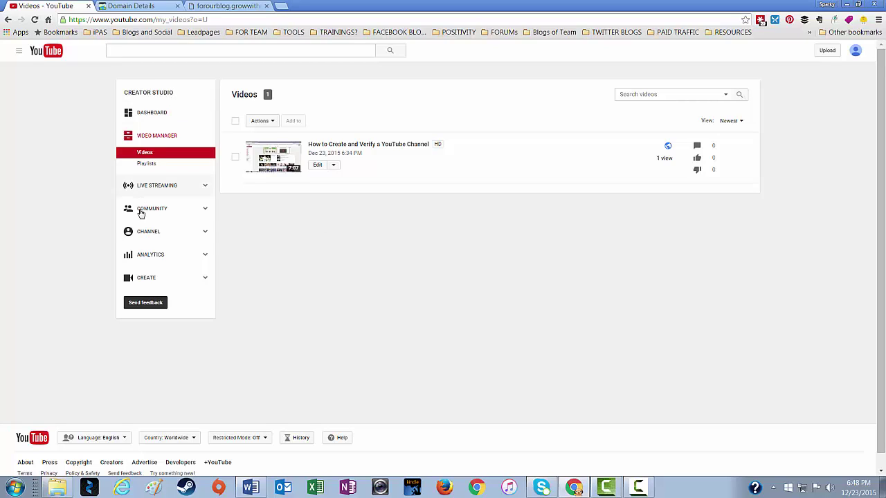
click(142, 236)
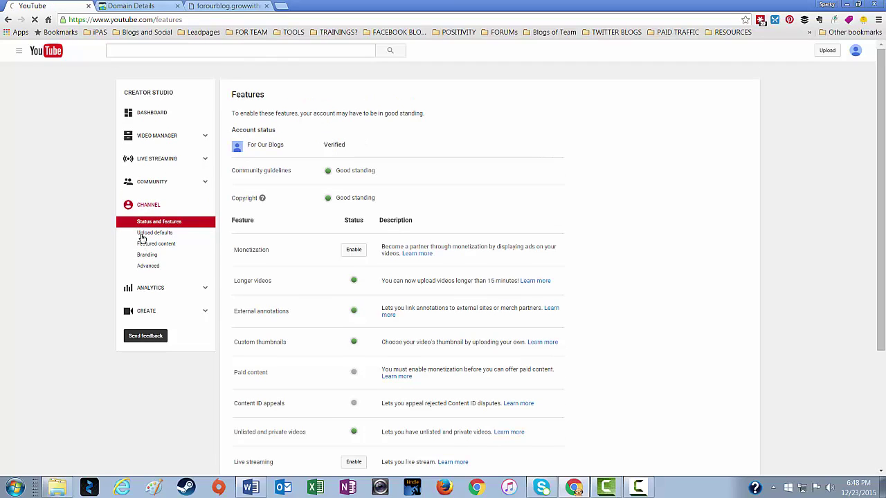
click(156, 267)
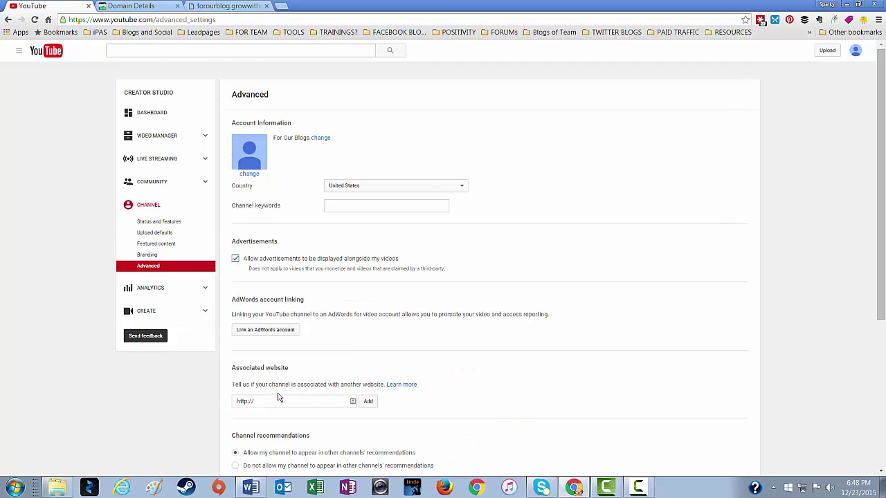
click(277, 399)
right_click(277, 401)
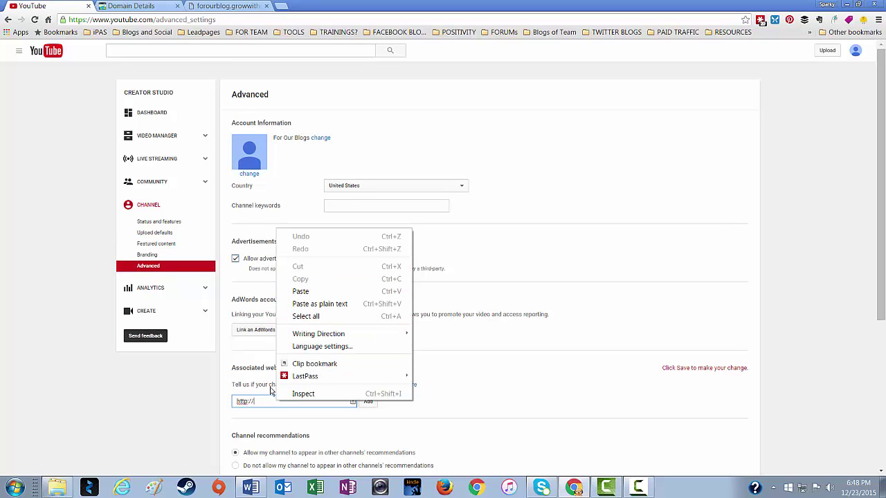
click(311, 293)
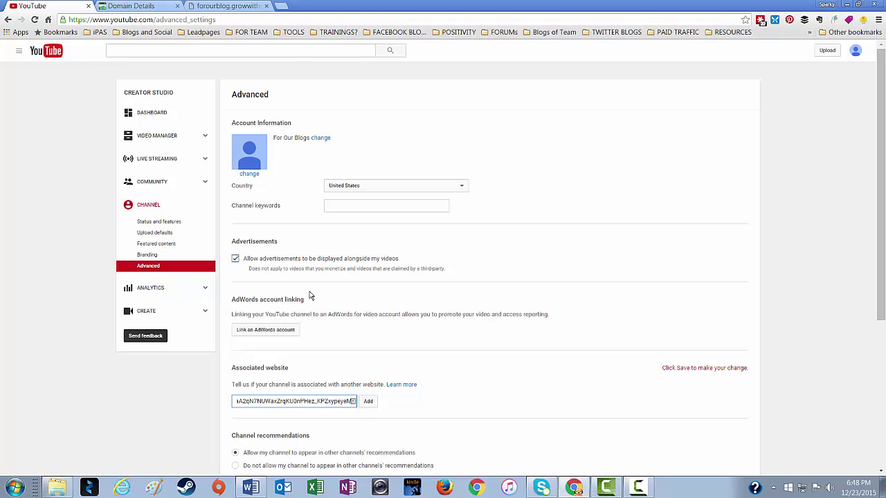
key(BackSpace)
key(BackSpace)
key(BackSpace)
key(BackSpace)
key(BackSpace)
key(BackSpace)
key(BackSpace)
key(BackSpace)
key(BackSpace)
key(BackSpace)
key(BackSpace)
key(BackSpace)
key(BackSpace)
key(BackSpace)
key(BackSpace)
key(BackSpace)
key(BackSpace)
key(BackSpace)
key(BackSpace)
key(BackSpace)
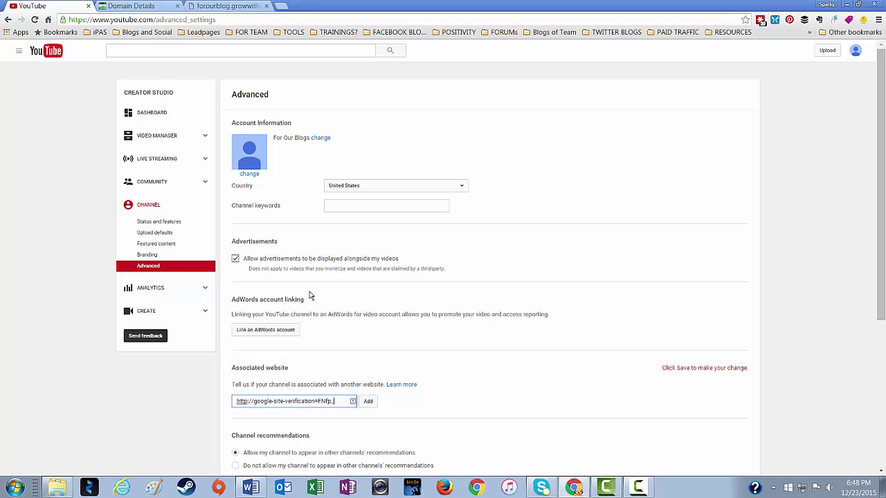
key(BackSpace)
key(BackSpace)
key(BackSpace)
key(BackSpace)
key(BackSpace)
key(BackSpace)
key(BackSpace)
key(BackSpace)
key(BackSpace)
key(BackSpace)
key(BackSpace)
key(BackSpace)
key(BackSpace)
key(BackSpace)
key(BackSpace)
key(BackSpace)
key(BackSpace)
key(BackSpace)
key(BackSpace)
key(BackSpace)
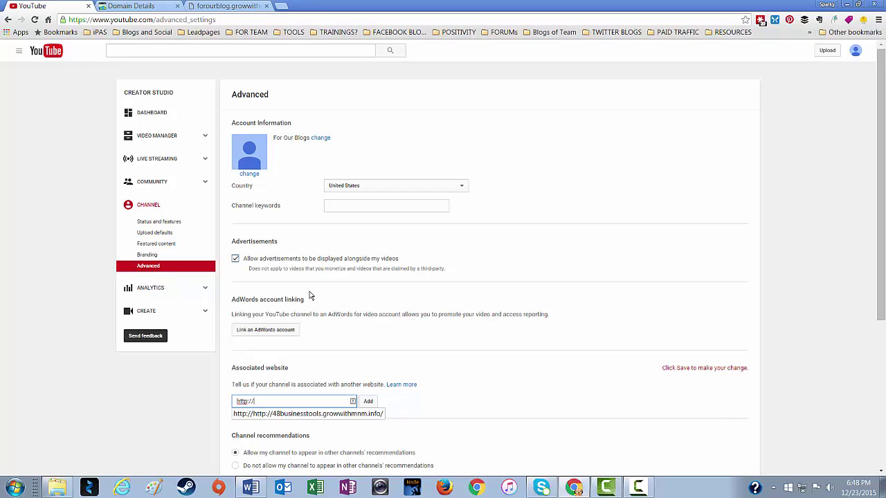
Add forourblog.growwithmnm.info as the channel's associated website.
text(forour)
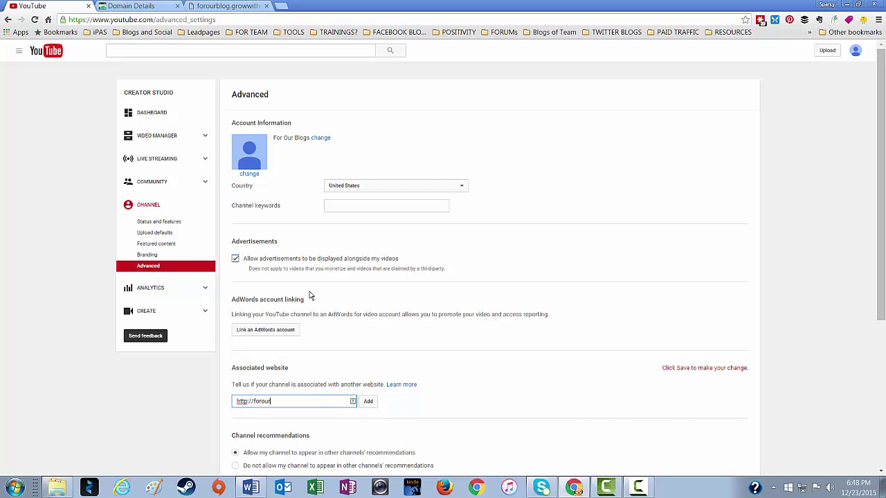
text(blog.growwithmmm.info)
click(368, 401)
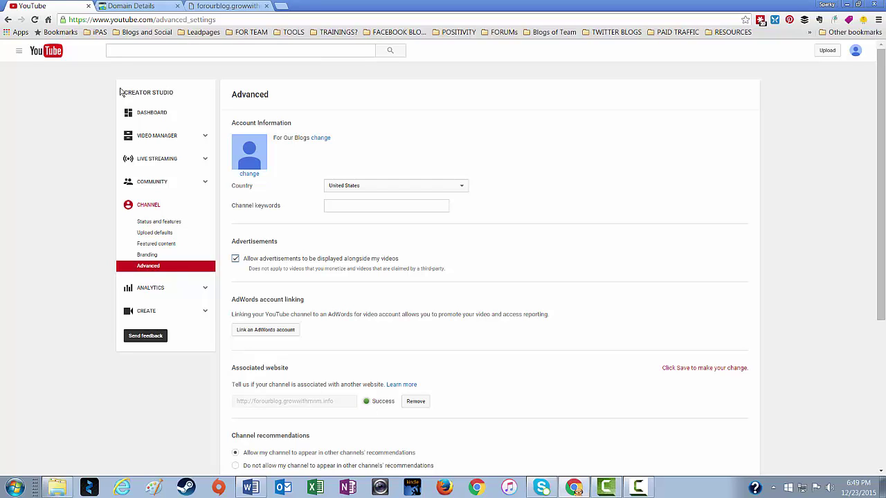
Open the annotations editor for the video How to Create and Verify a YouTube Channel and pause its playback.
click(17, 51)
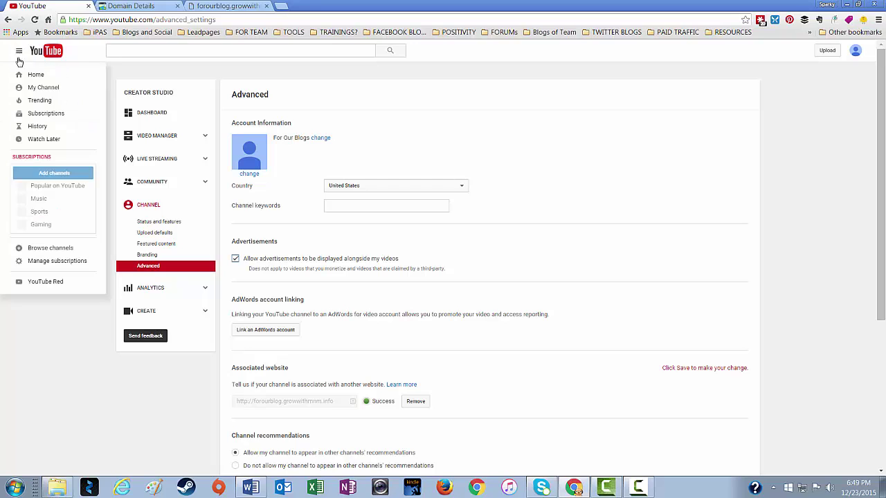
click(35, 91)
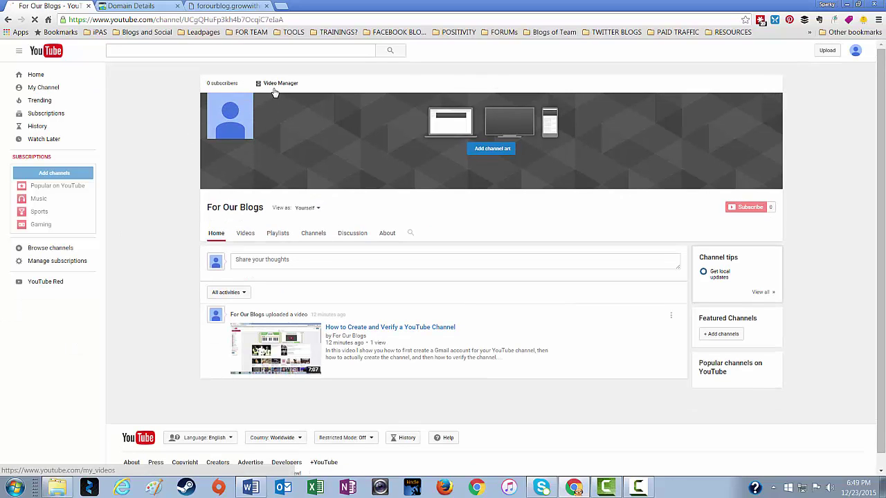
click(274, 85)
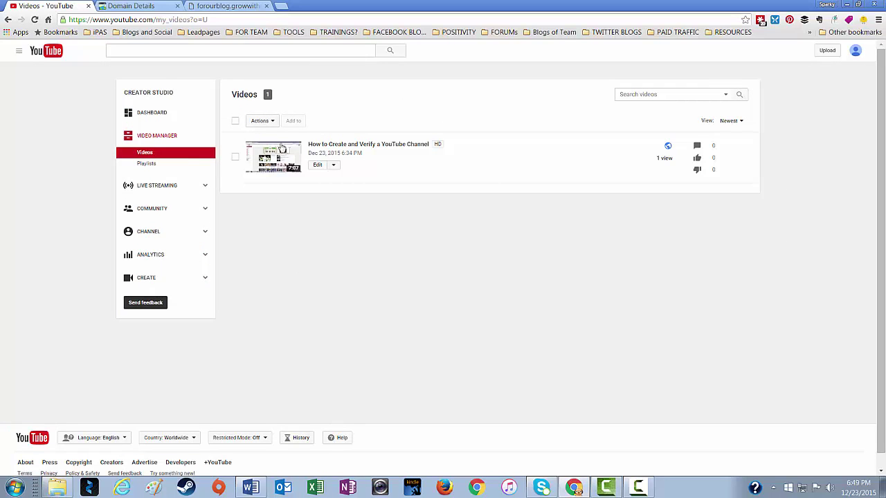
click(334, 166)
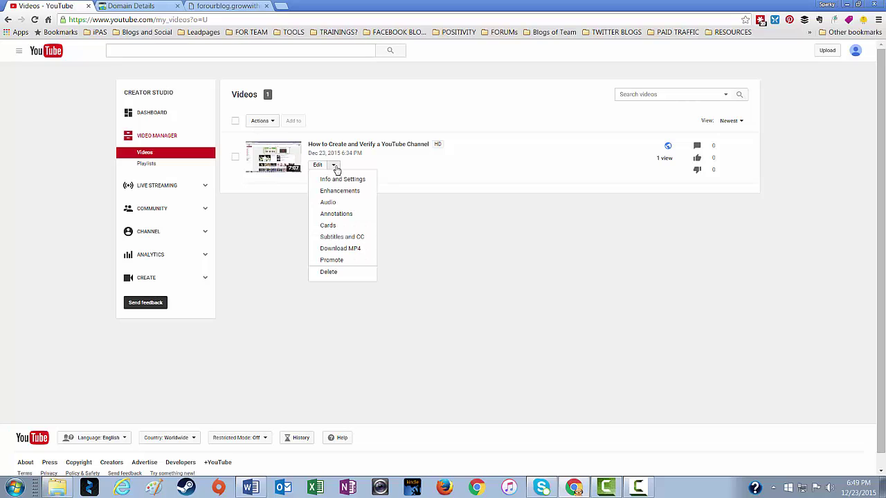
click(340, 214)
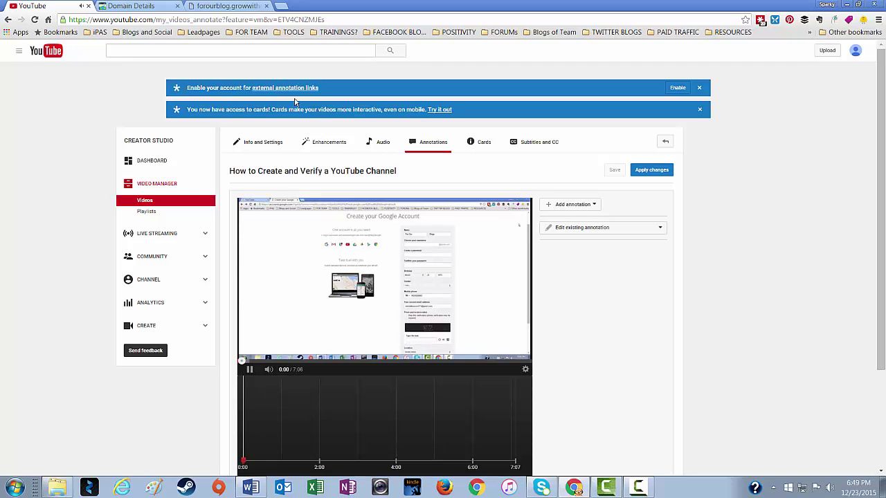
click(249, 367)
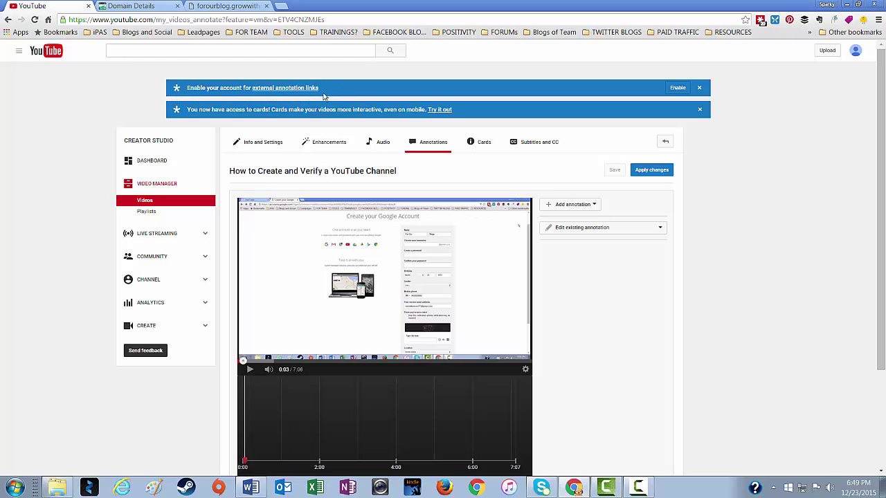
Enable external annotation links for the account, accept the External Links terms, and pause the reloaded video.
click(677, 88)
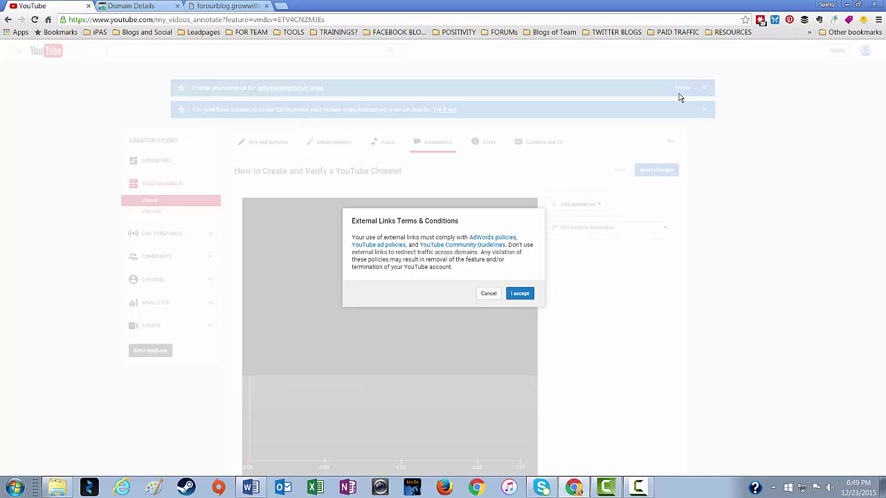
click(519, 293)
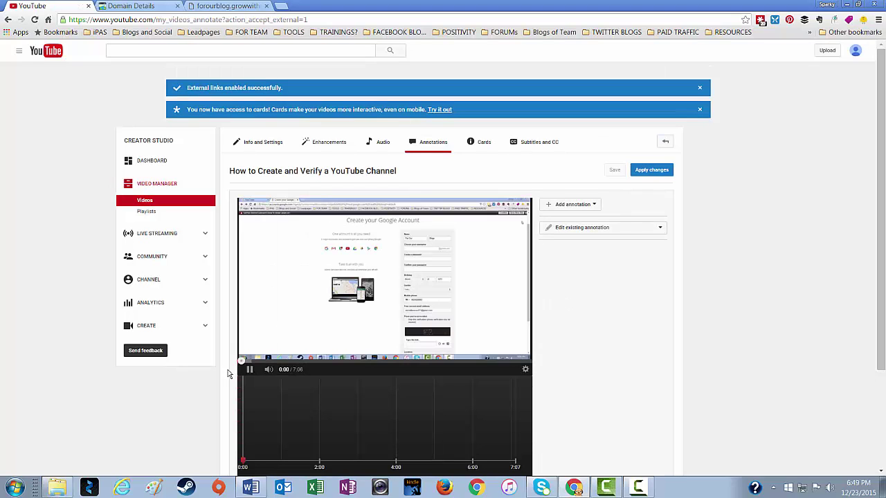
click(250, 371)
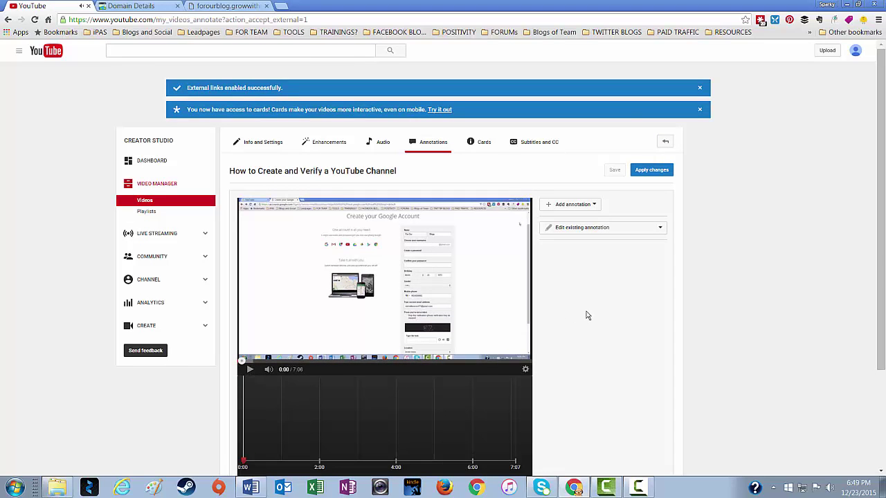
Add a Note annotation to the video with the text growwithmnm.info.
scroll(590, 316, down, 1)
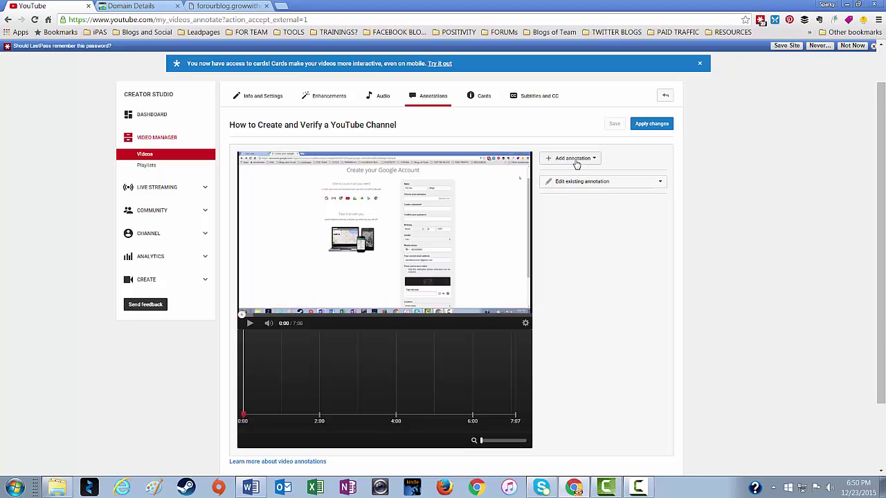
click(563, 160)
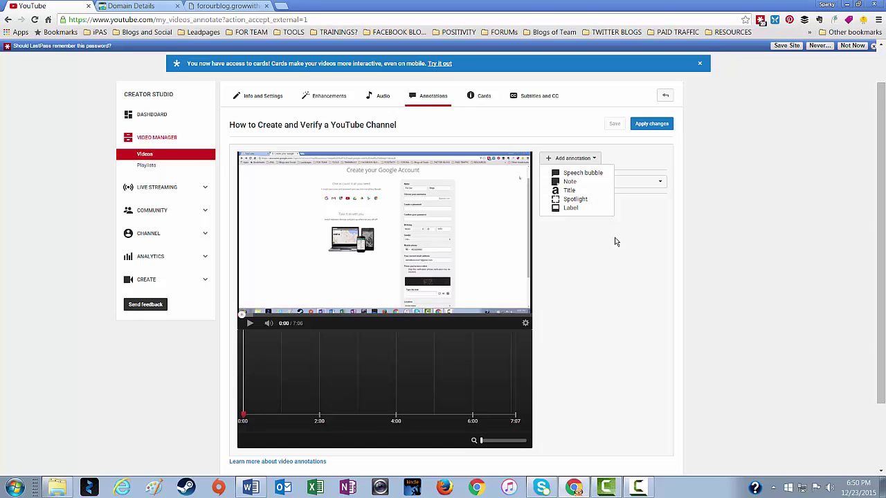
click(569, 183)
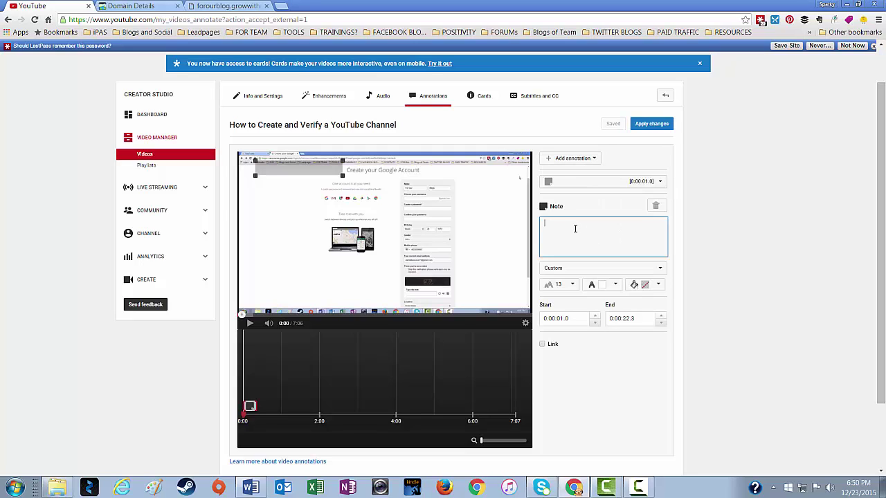
text(growith)
key(BackSpace)
key(BackSpace)
key(BackSpace)
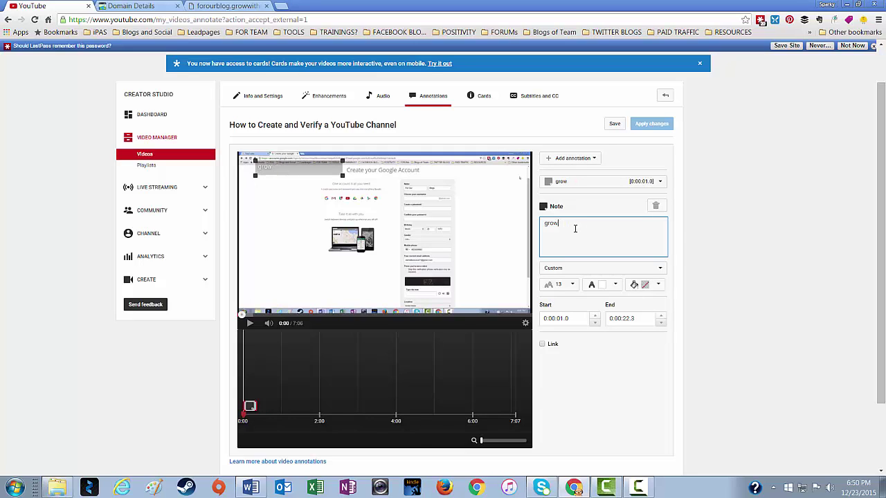
text(ith)
key(BackSpace)
key(BackSpace)
key(BackSpace)
text(withmmm.info)
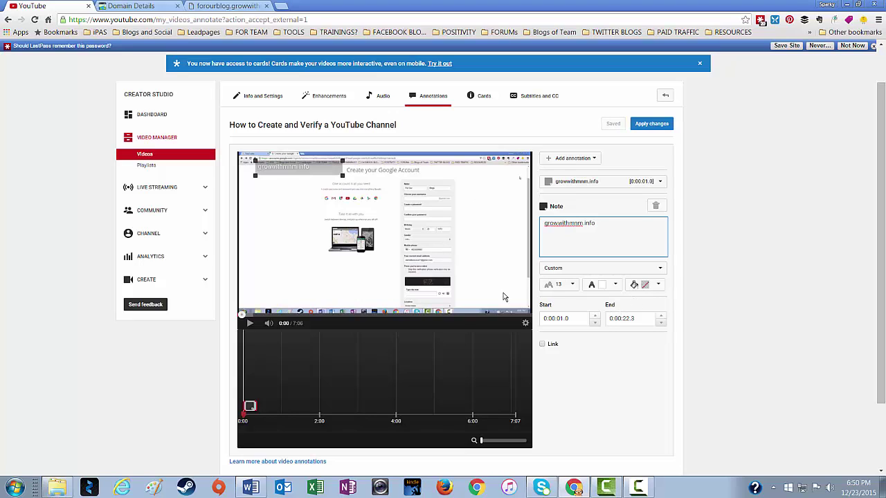
Give the note a dark red background and move it slightly down and to the left on the video.
click(649, 288)
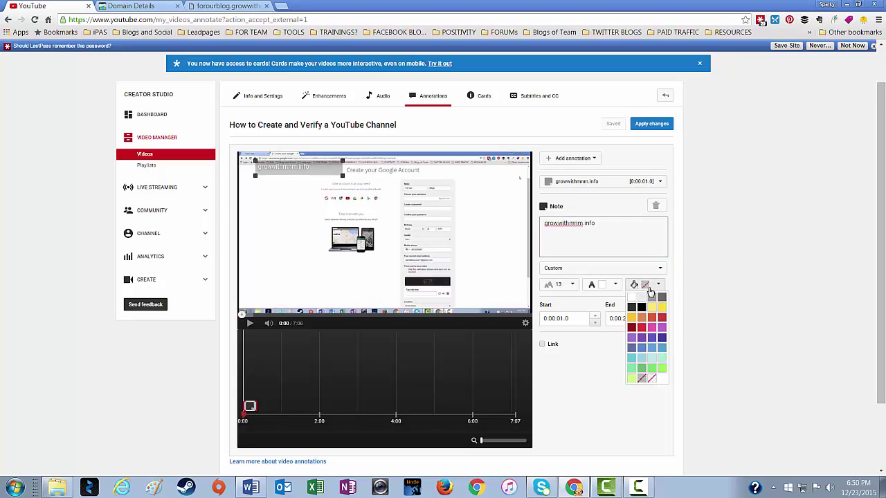
click(631, 330)
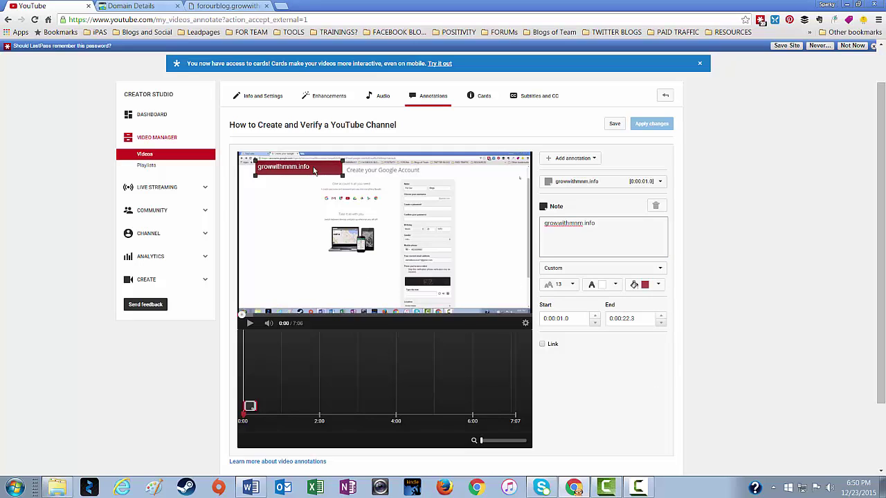
mouse_move(313, 171)
mouse_down()
mouse_move(310, 194)
mouse_move(310, 176)
mouse_move(441, 201)
mouse_move(471, 252)
mouse_move(322, 202)
mouse_move(363, 252)
mouse_move(408, 211)
mouse_move(325, 208)
mouse_move(301, 196)
mouse_move(304, 180)
mouse_up()
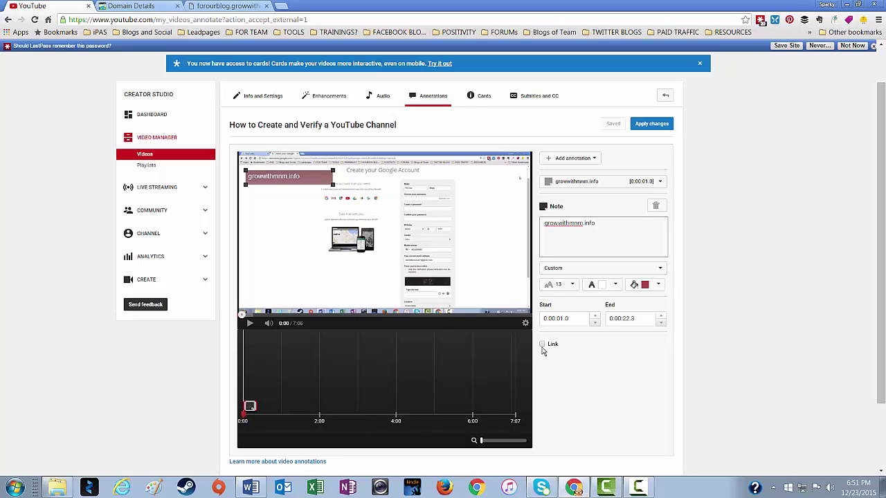
Apply the annotation changes, then make the note narrower and slightly taller and save it.
click(568, 320)
click(644, 127)
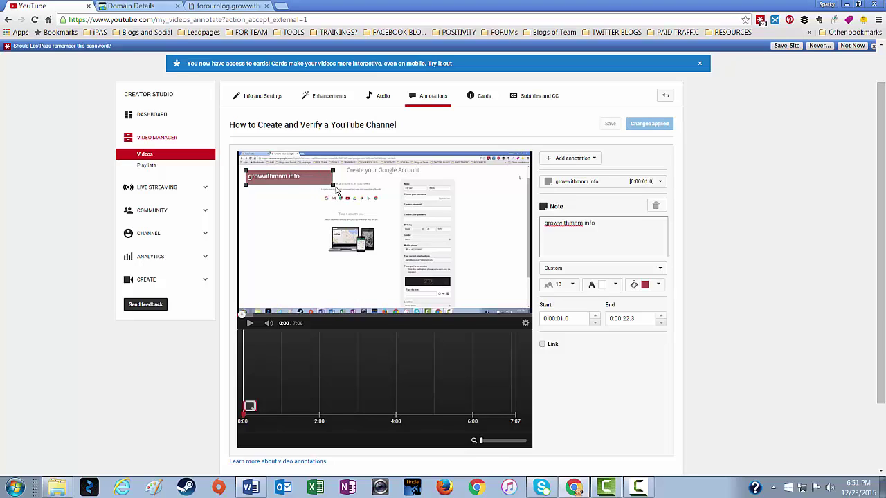
mouse_move(330, 187)
mouse_down()
mouse_move(358, 207)
mouse_move(319, 193)
mouse_up()
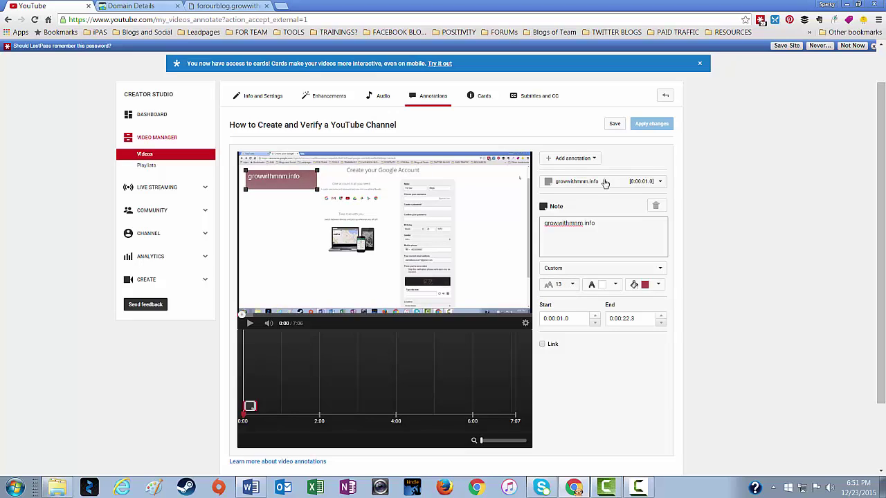
click(615, 125)
Check the landing page's offer and add a second Note annotation reading "Grab your free infographic 48 Incredible Tools for Your Business".
click(203, 6)
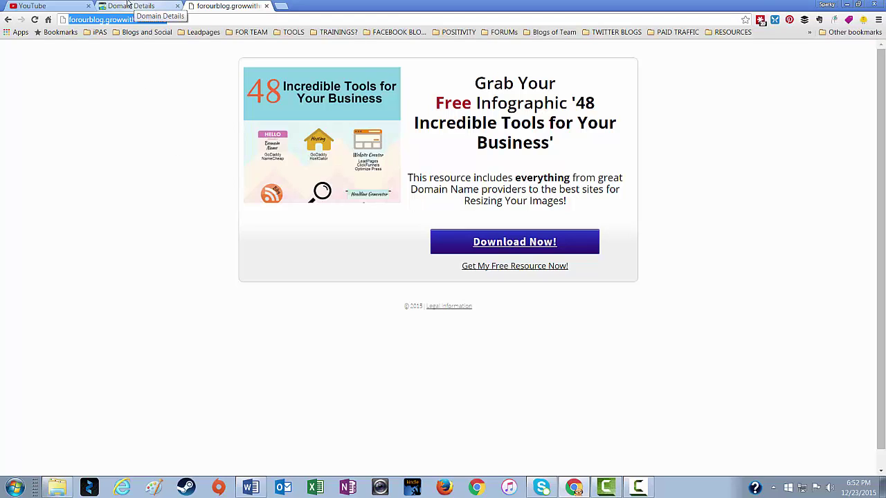
click(31, 6)
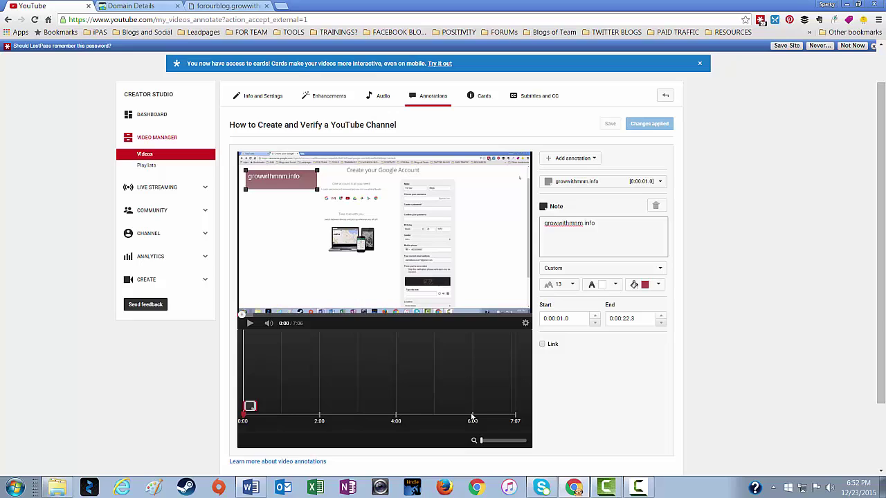
click(596, 161)
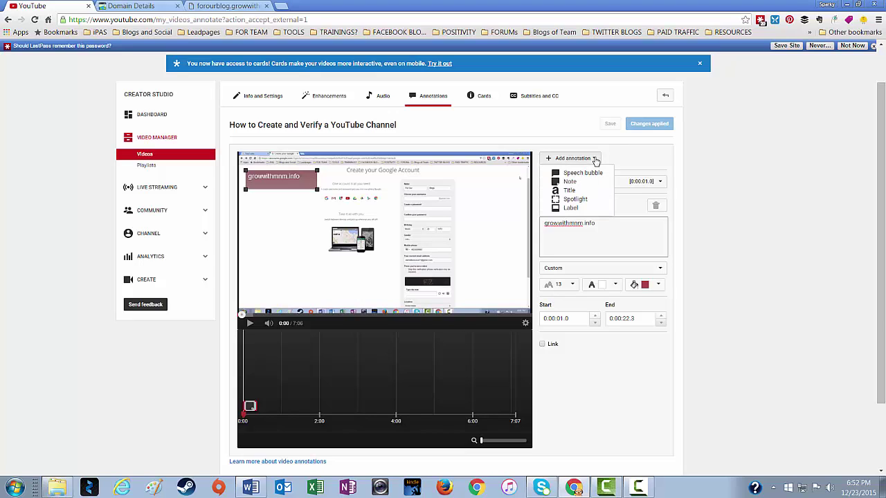
click(570, 182)
click(572, 222)
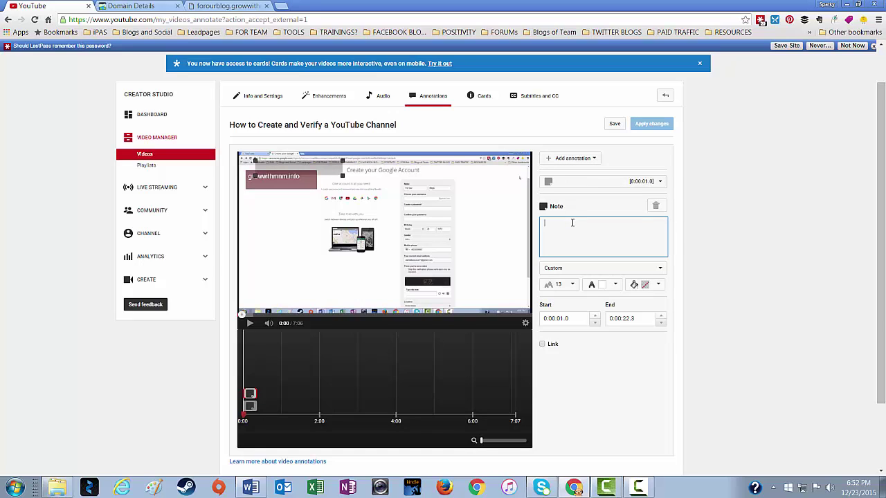
text(Grab your free infographic)
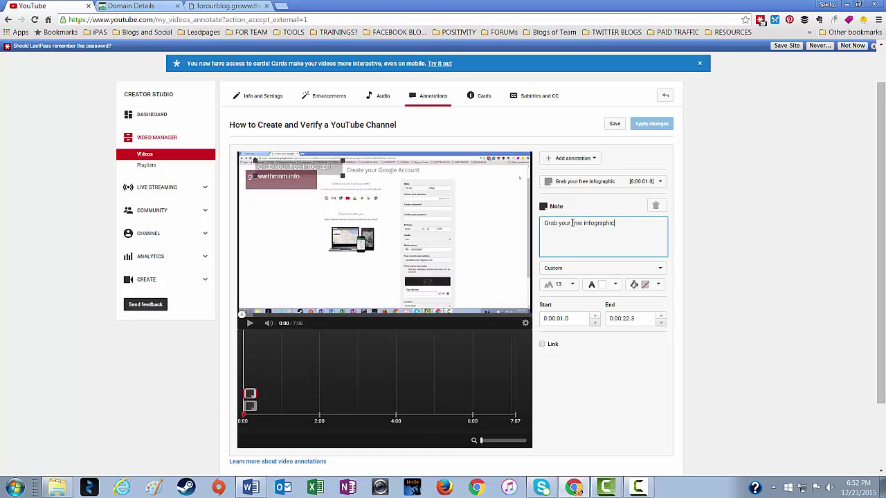
text( 48 Incredible Tool)
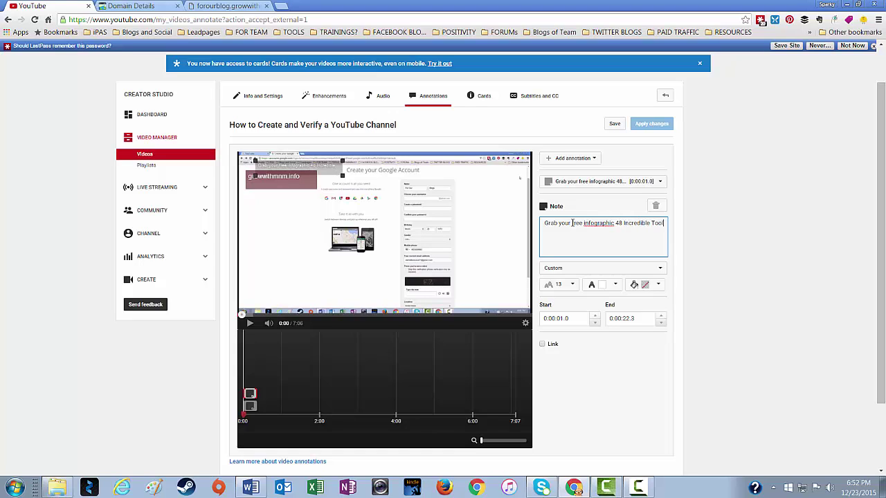
text(s for Your Business)
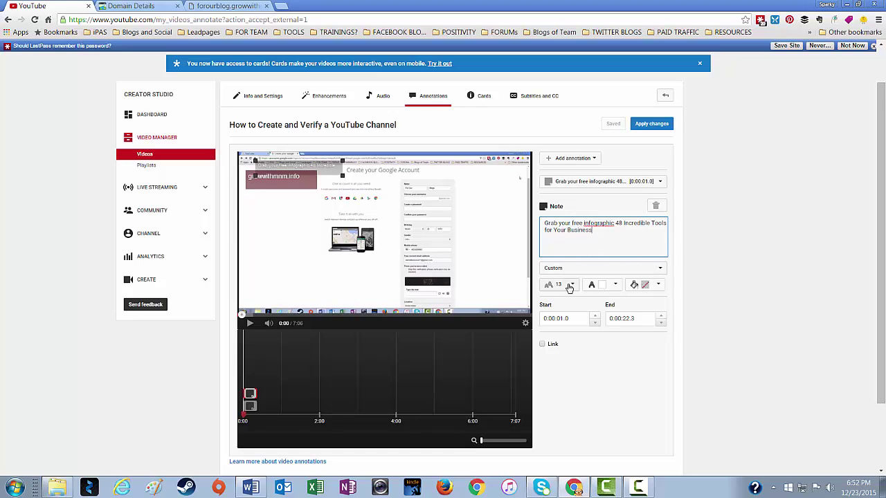
Give the infographic note a dark red background and enlarge its box so the whole text fits on two lines.
click(640, 286)
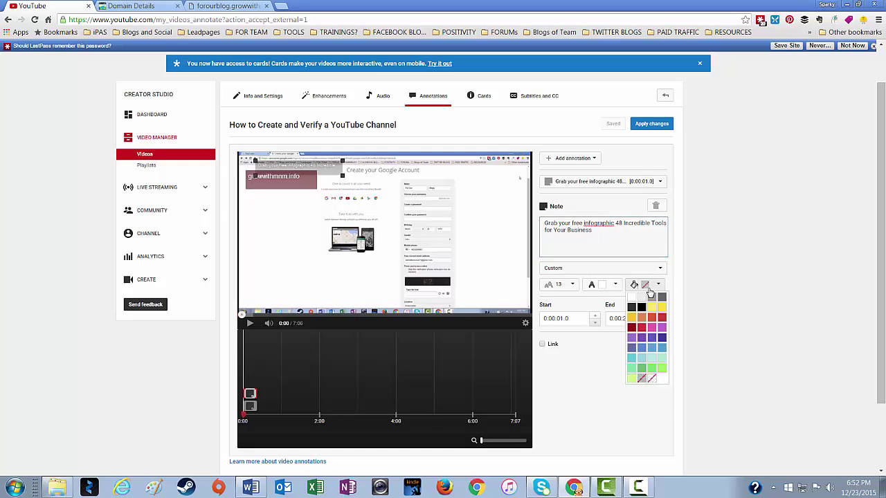
click(631, 328)
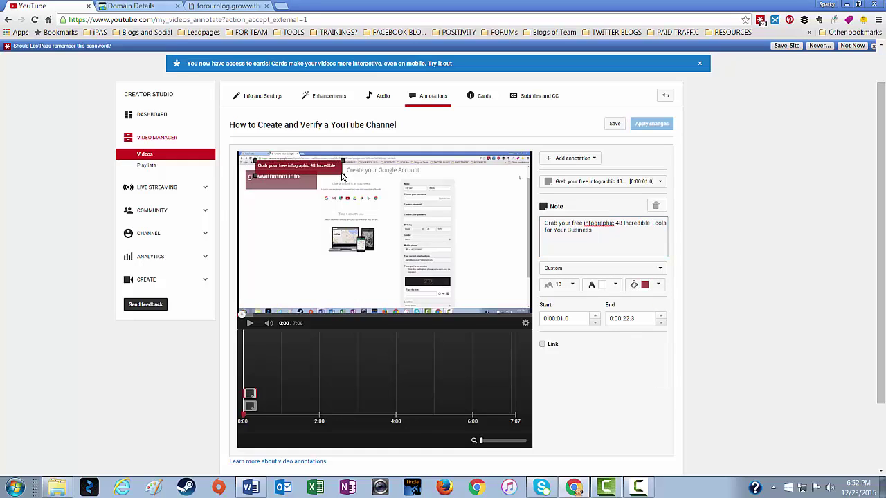
drag(342, 177, 365, 198)
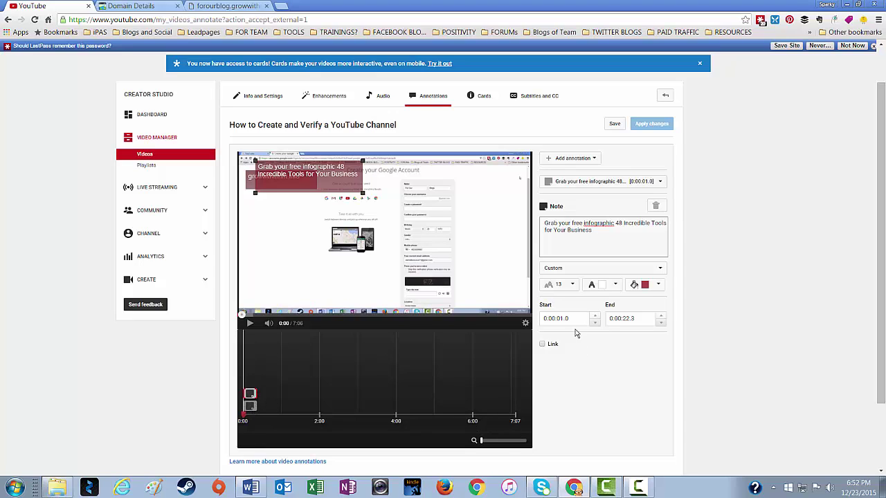
Set the infographic note to start at 0:06:35.0 and end at the video's end, 0:07:06.9.
click(555, 318)
click(555, 319)
key(Tab)
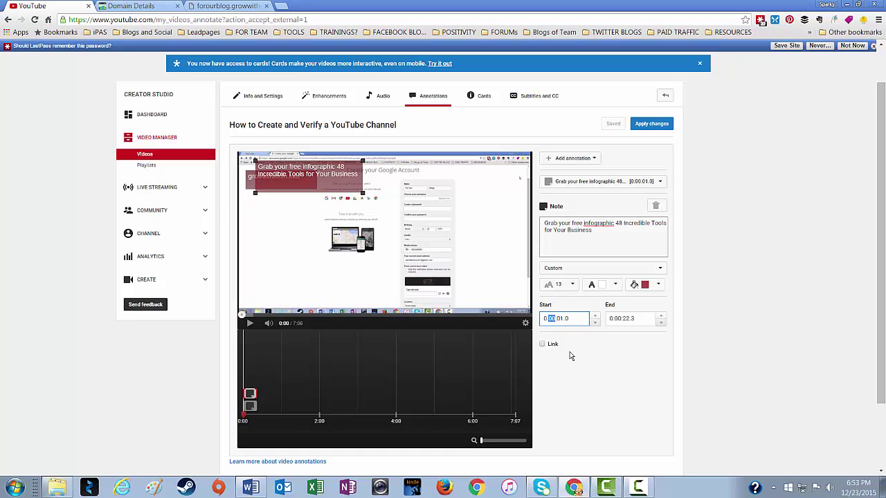
text(06:)
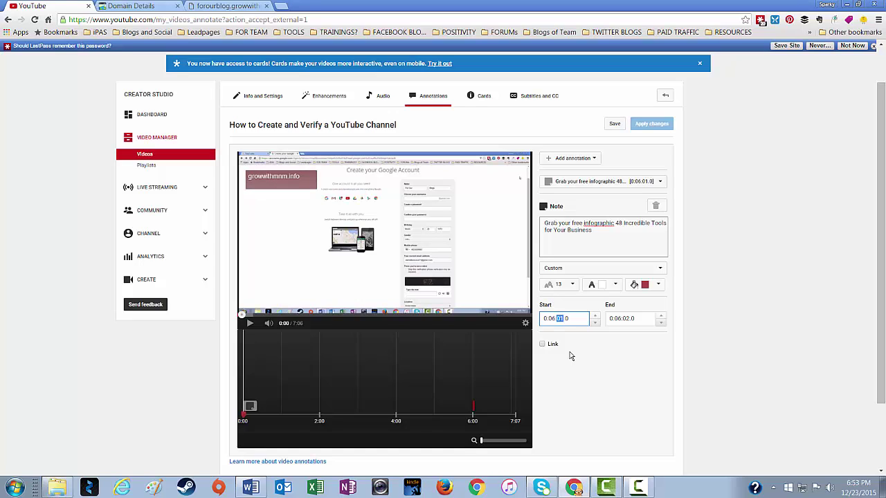
text(35)
double_click(615, 318)
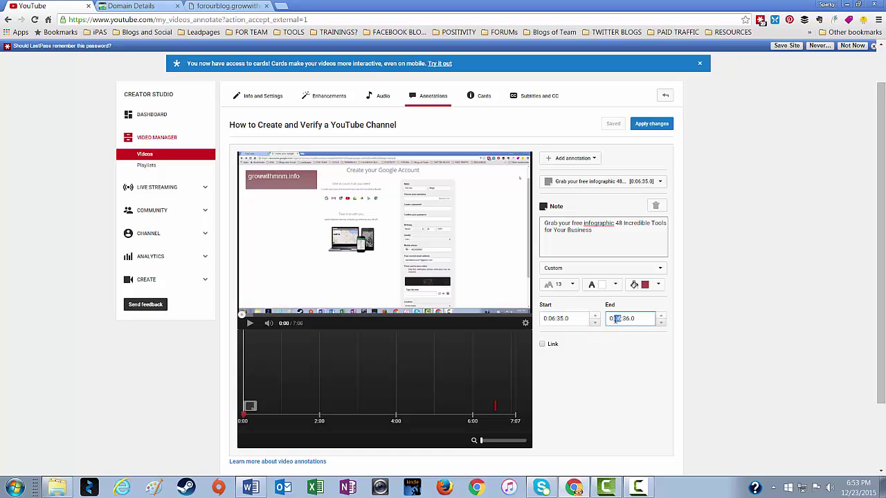
text(7)
click(543, 345)
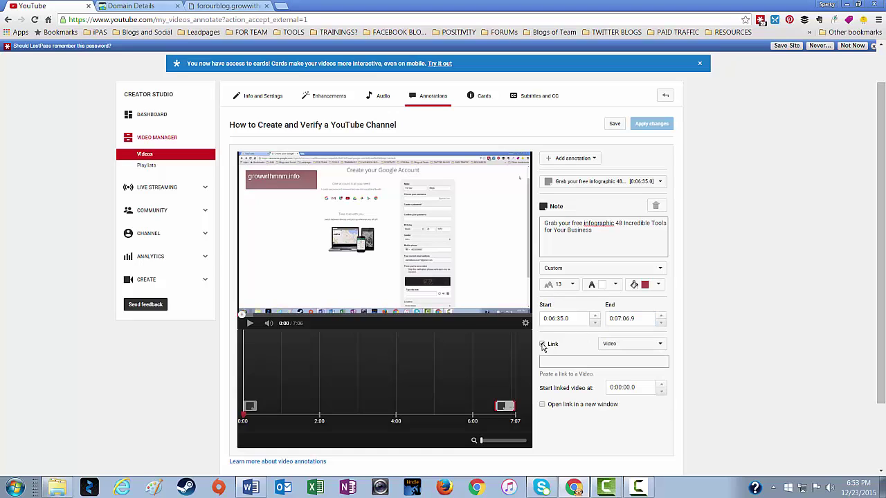
click(656, 344)
click(651, 434)
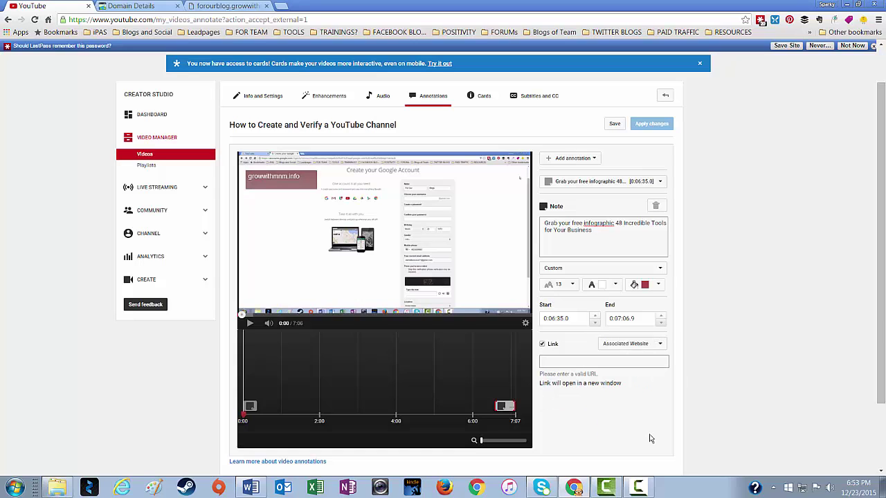
click(606, 361)
click(191, 6)
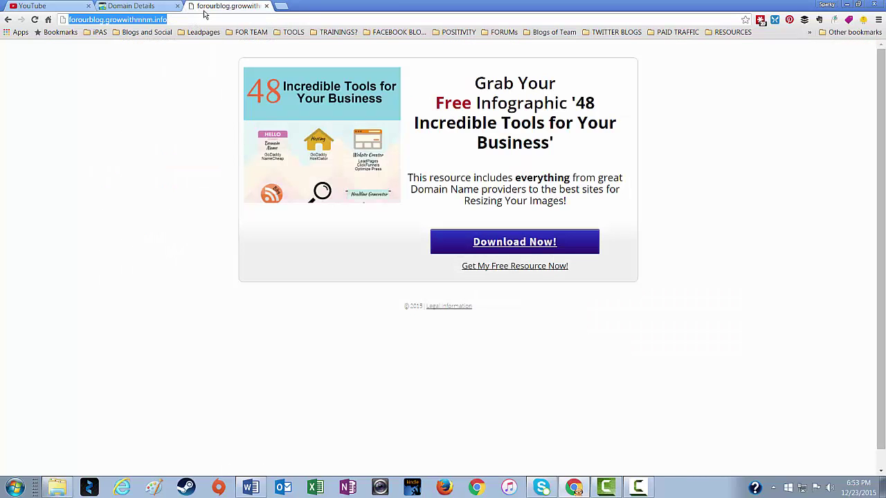
click(35, 6)
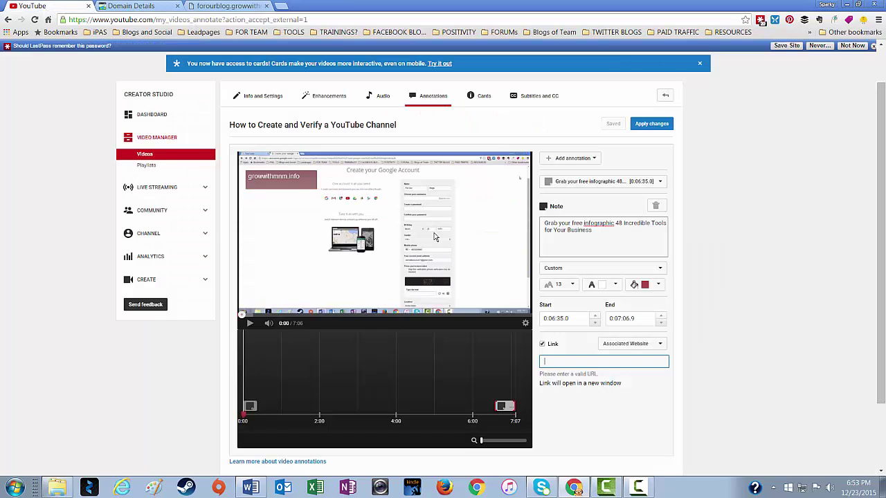
right_click(641, 361)
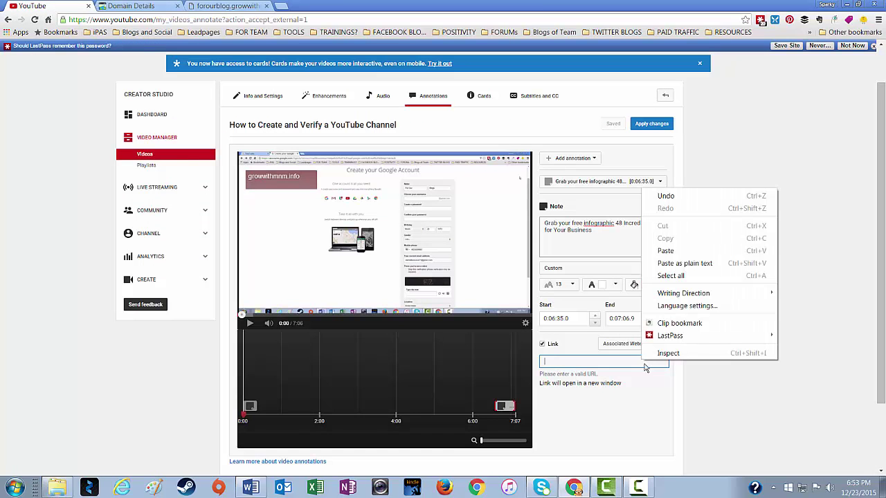
click(682, 250)
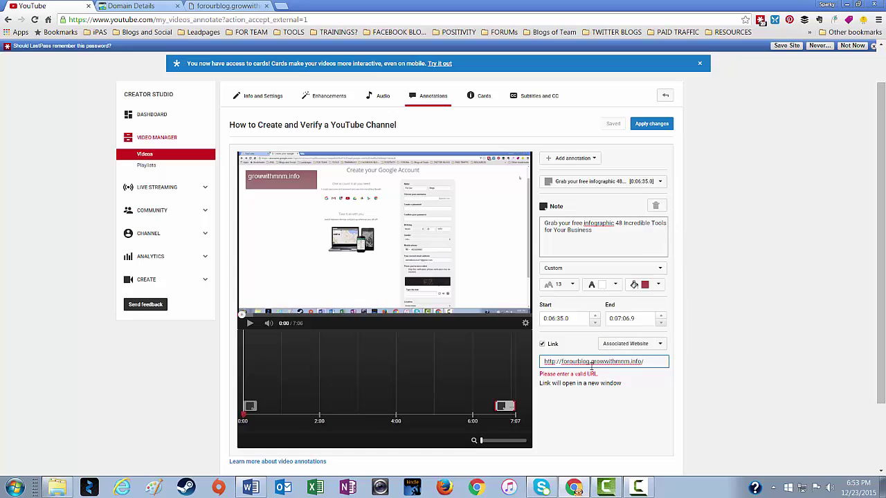
click(601, 404)
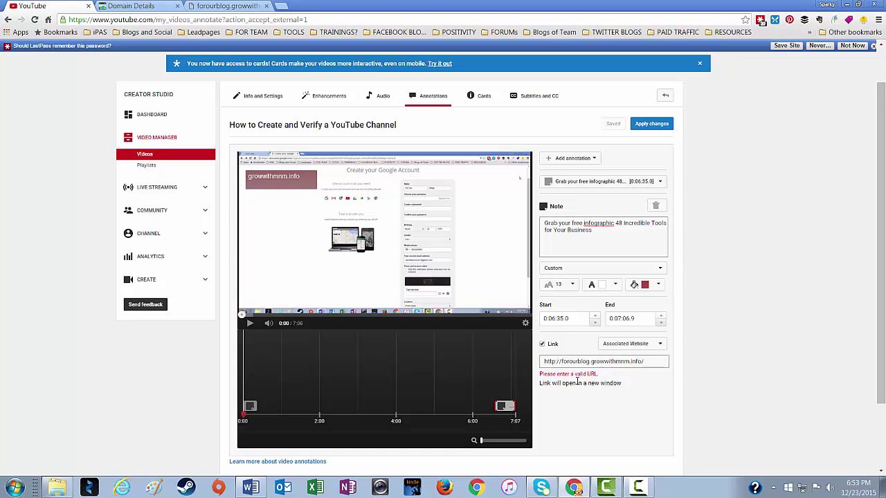
click(545, 362)
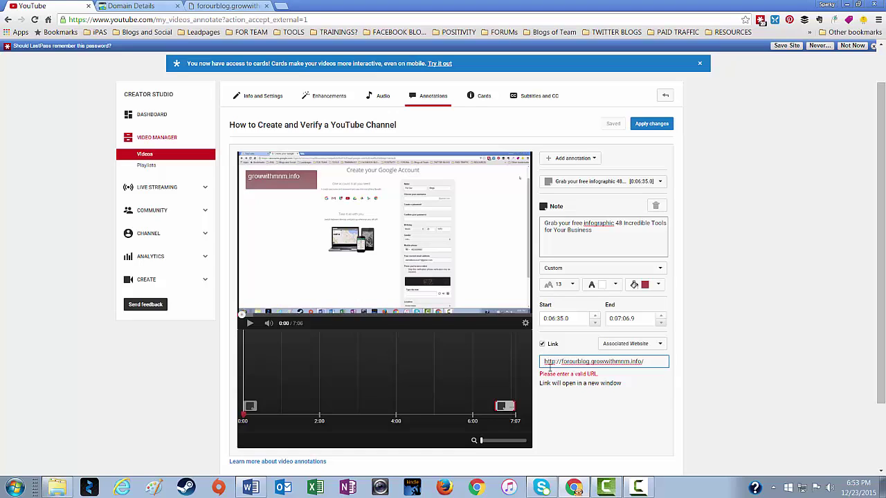
click(584, 404)
drag(647, 361, 365, 362)
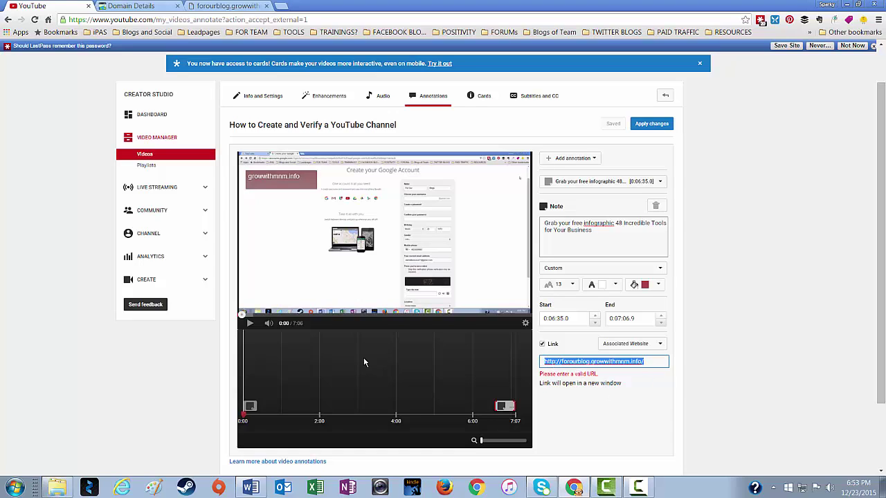
click(367, 360)
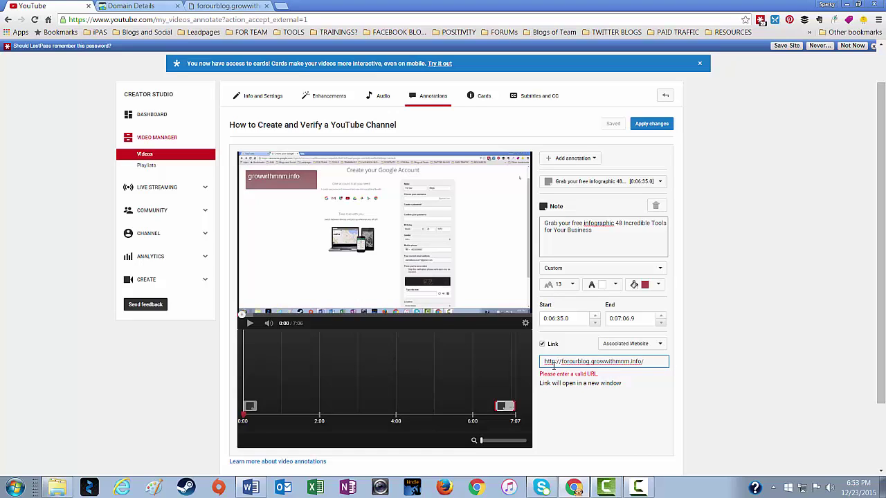
key(BackSpace)
key(BackSpace)
key(BackSpace)
key(BackSpace)
key(BackSpace)
key(BackSpace)
key(BackSpace)
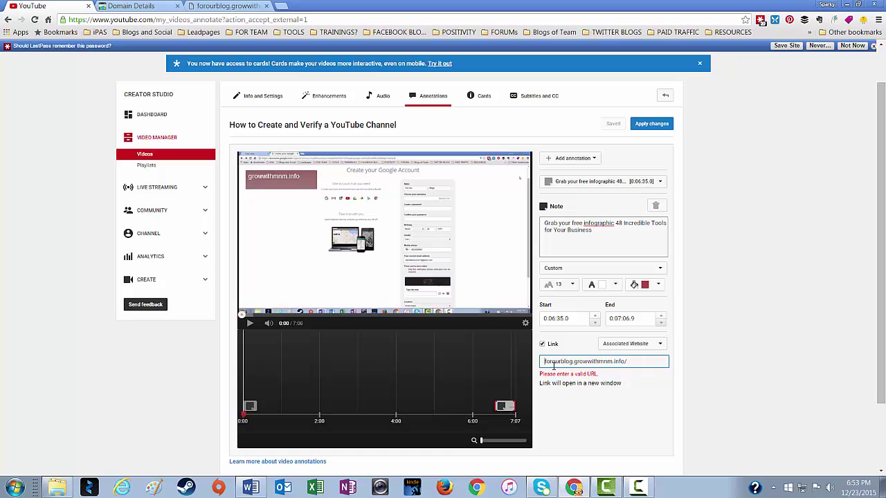
click(635, 362)
click(637, 389)
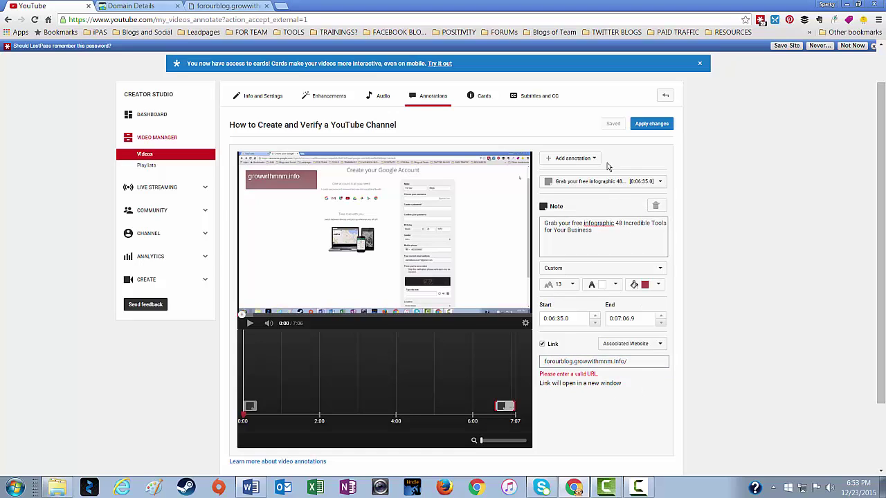
Apply the annotation changes and check the infographic note near the end of the published video, pausing playback there.
click(641, 126)
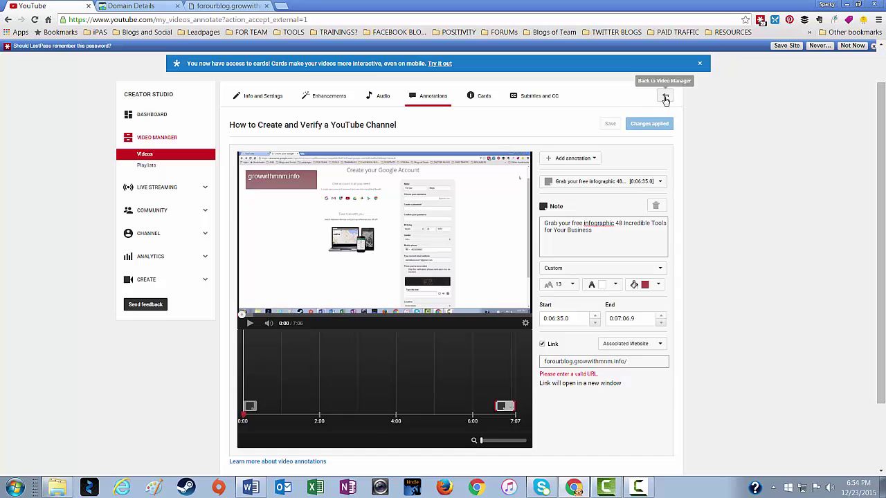
click(665, 100)
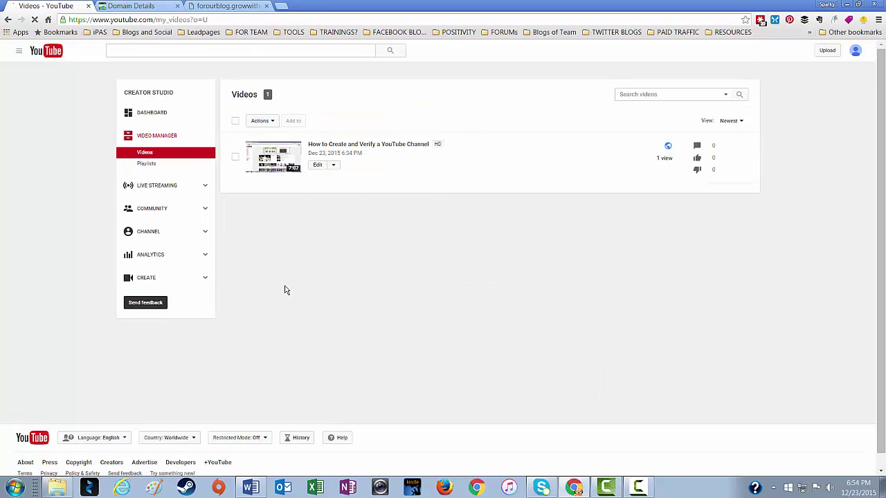
click(281, 168)
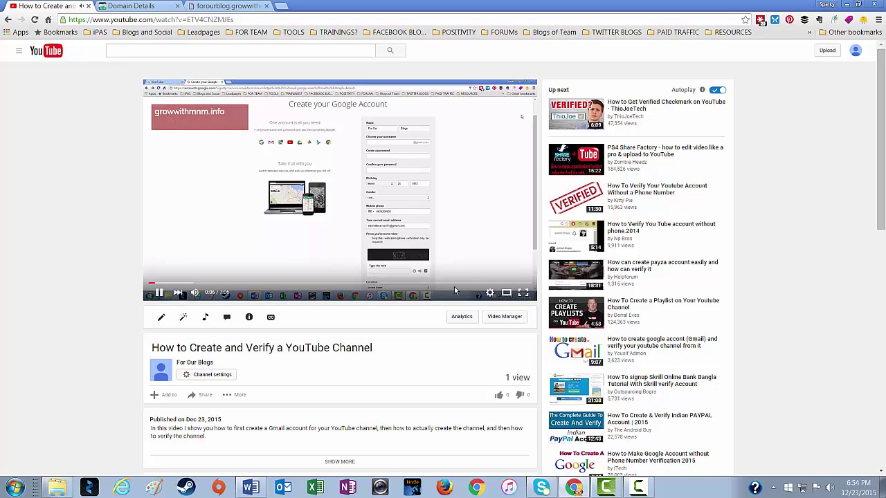
click(483, 284)
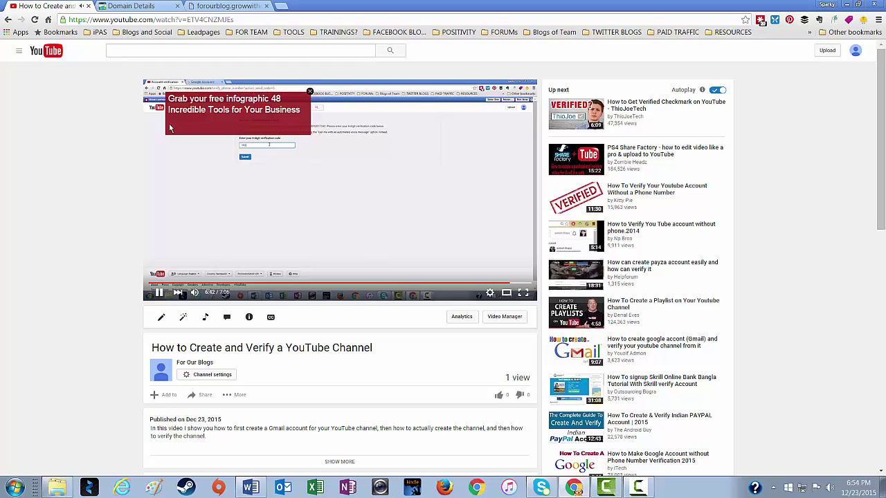
click(158, 292)
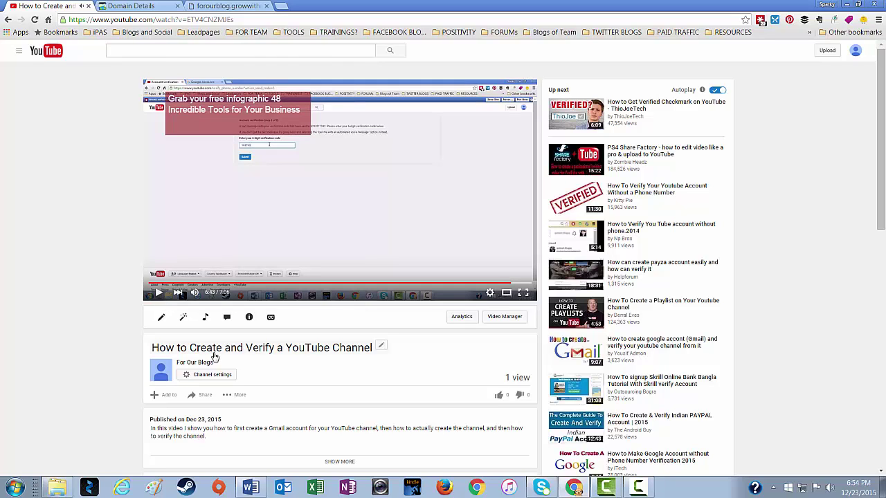
Reopen the video's annotations from the Video Manager, pause the preview, and select the infographic note for editing.
click(505, 317)
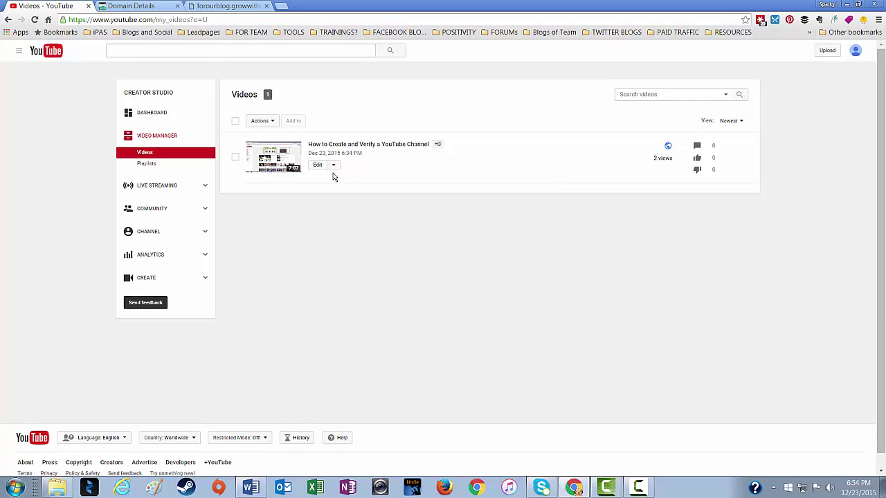
click(333, 166)
click(333, 216)
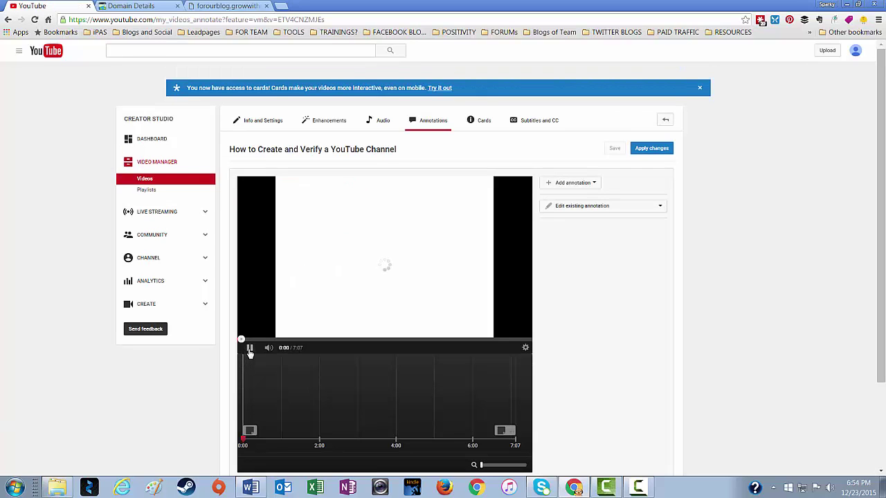
click(250, 350)
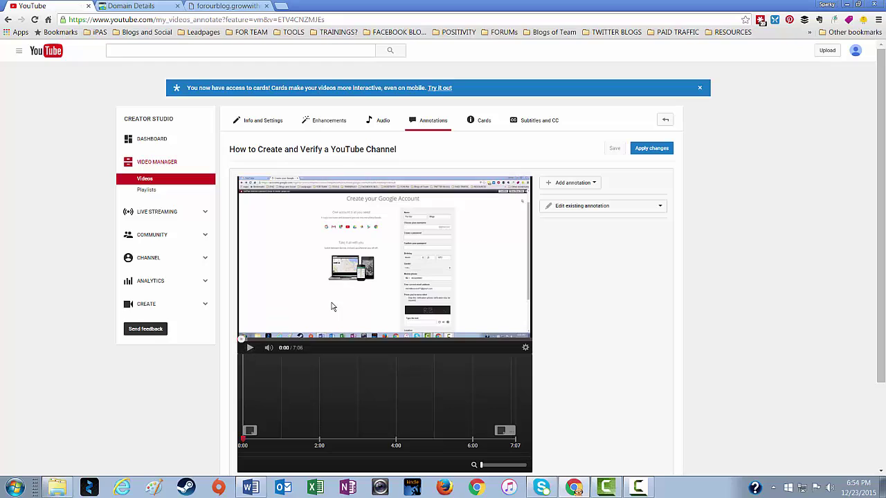
click(580, 211)
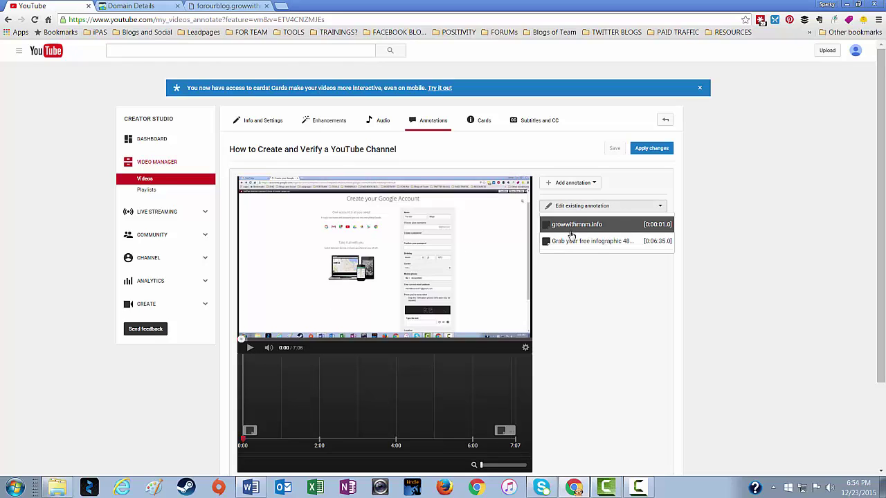
click(574, 241)
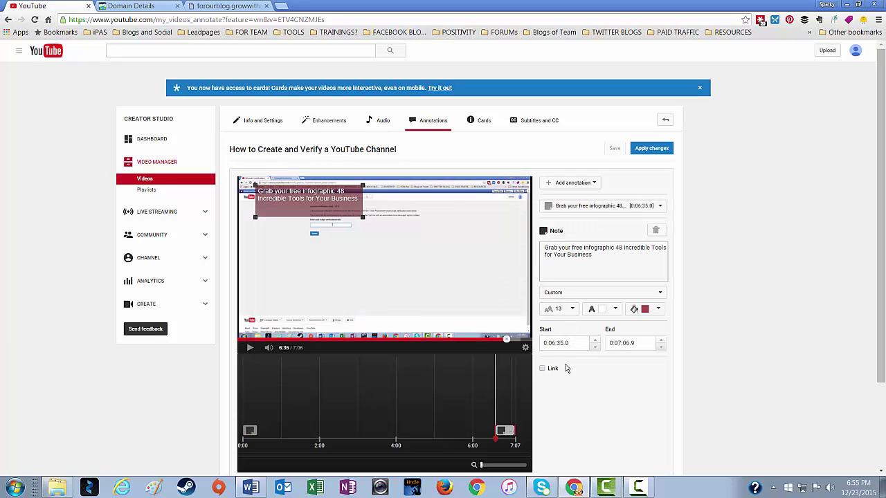
click(543, 369)
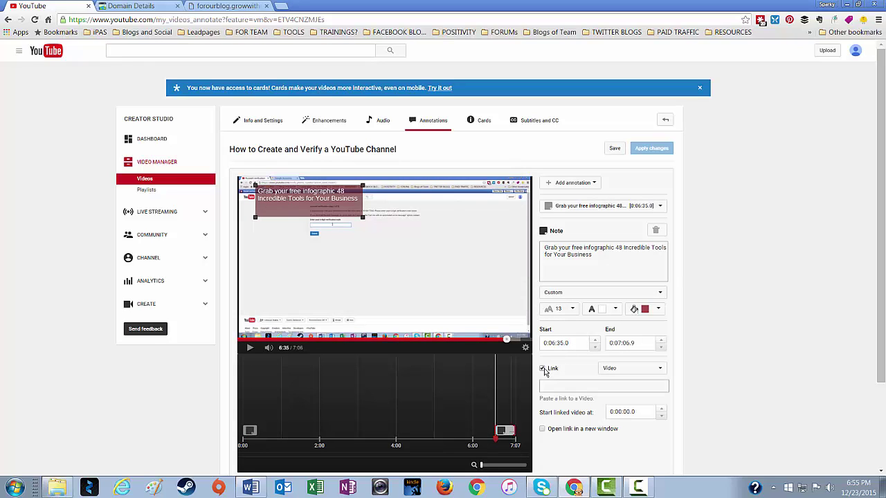
click(631, 369)
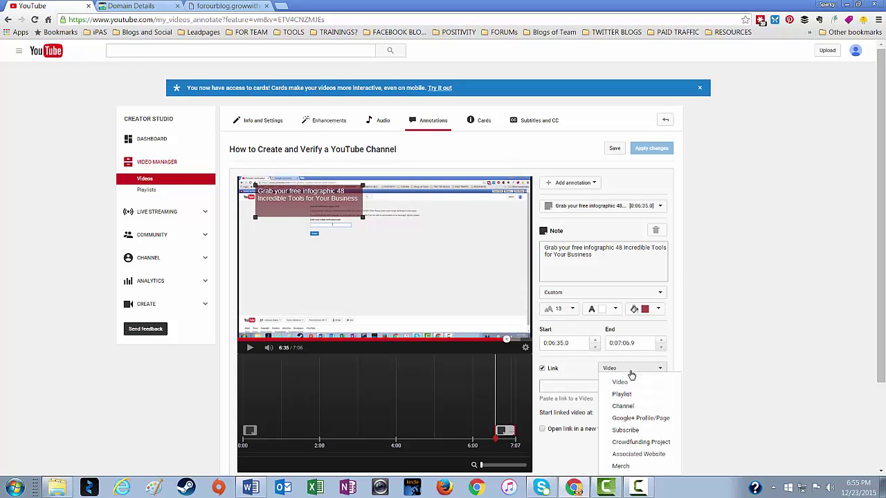
click(625, 456)
click(592, 387)
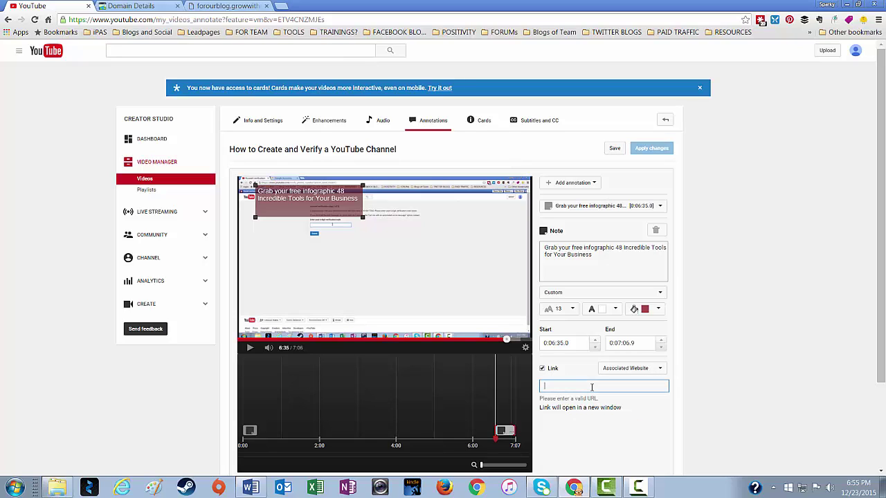
text(http://forourblog.growwithmmm.info/)
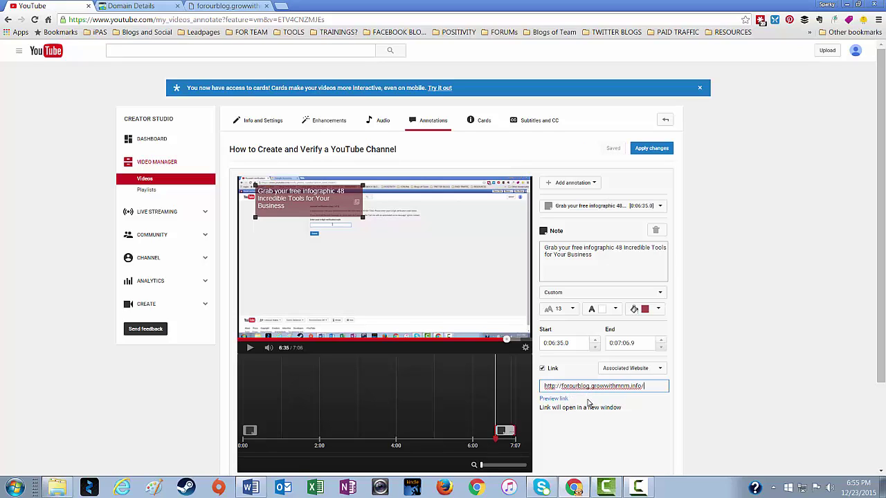
click(639, 150)
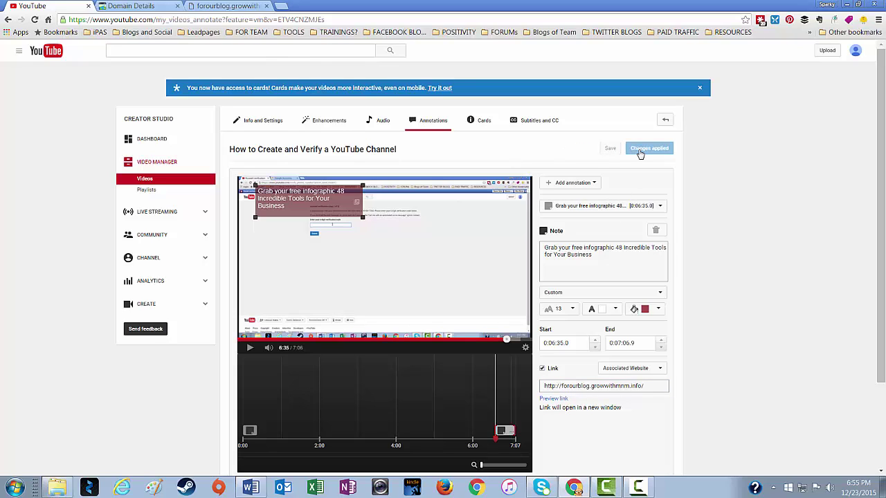
Play the published video near its end, test the infographic note's link, and close the landing page it opens.
click(669, 121)
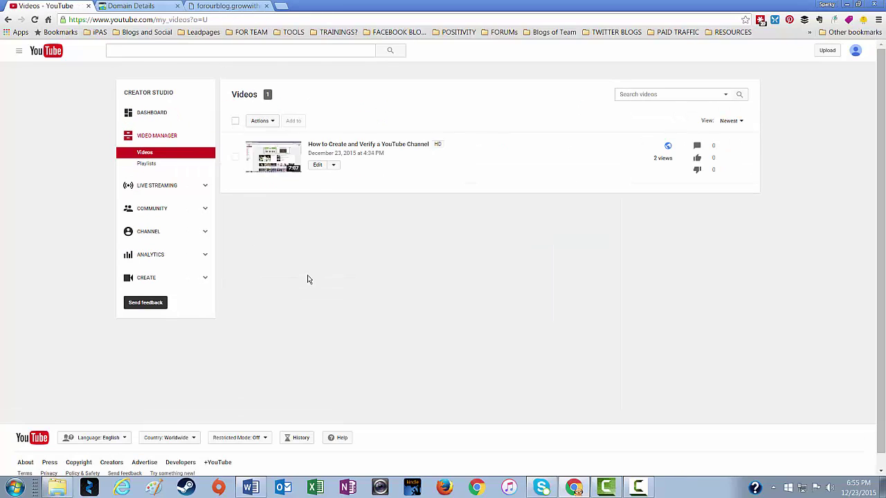
click(275, 166)
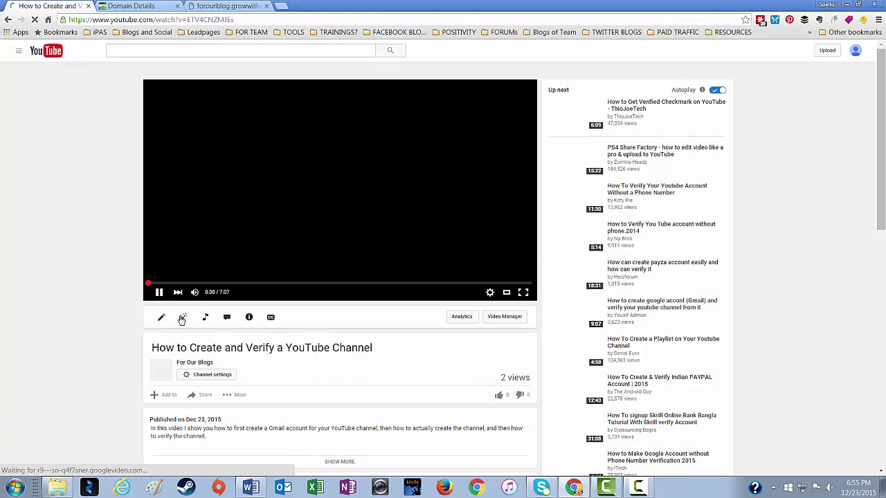
click(161, 292)
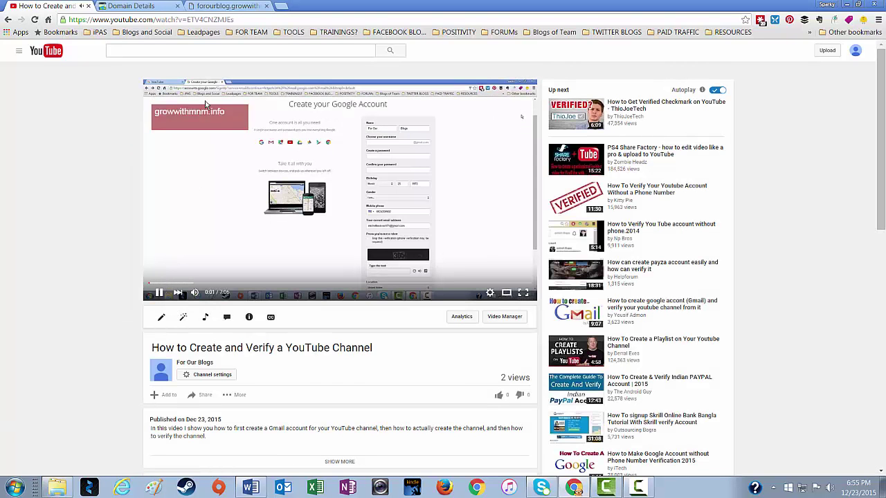
click(497, 284)
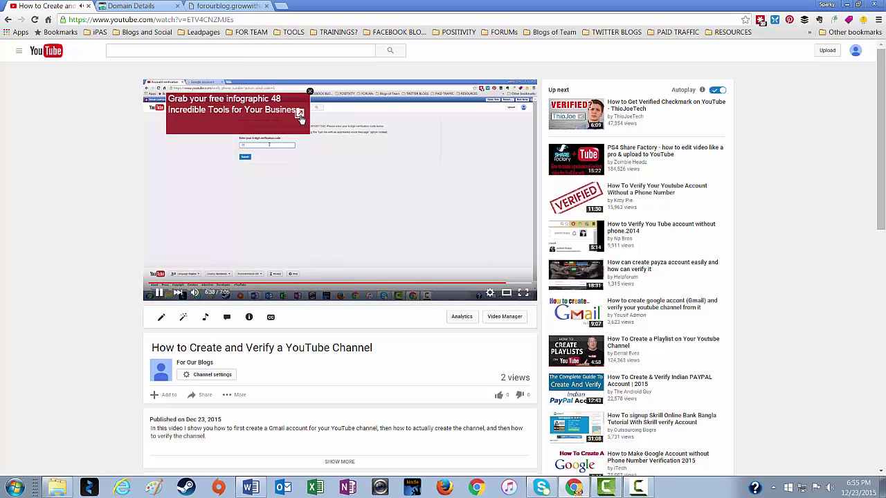
click(200, 124)
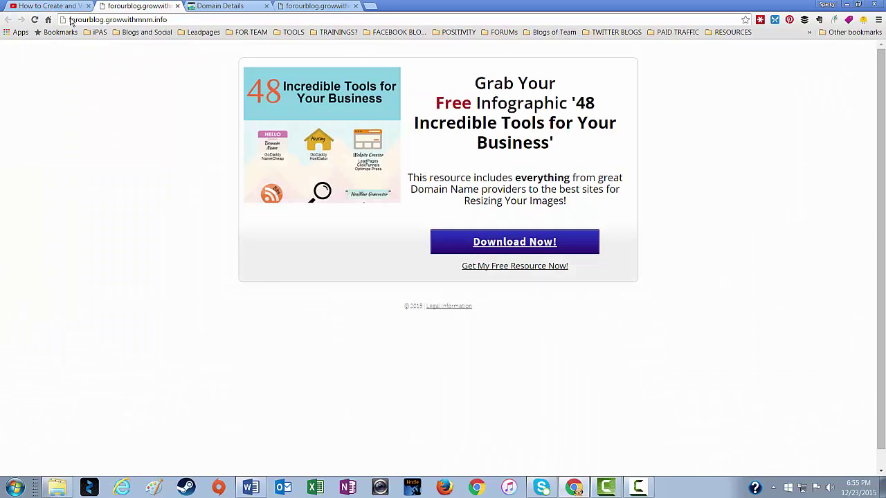
click(177, 6)
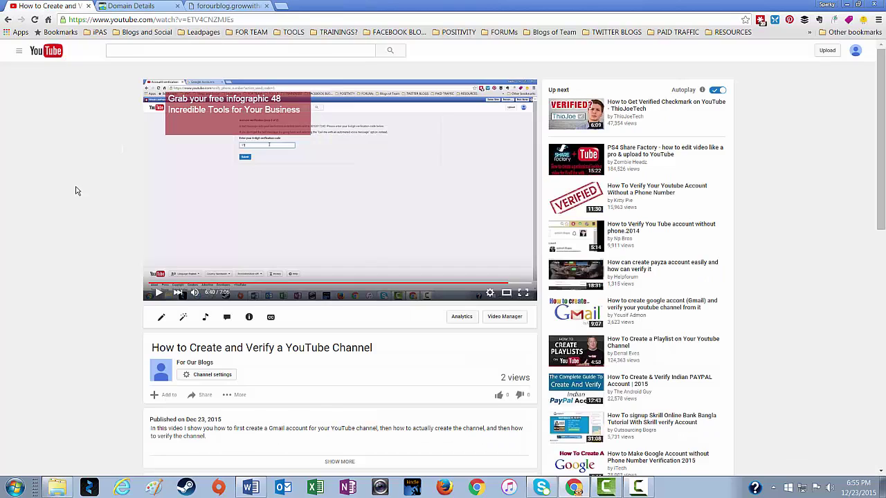